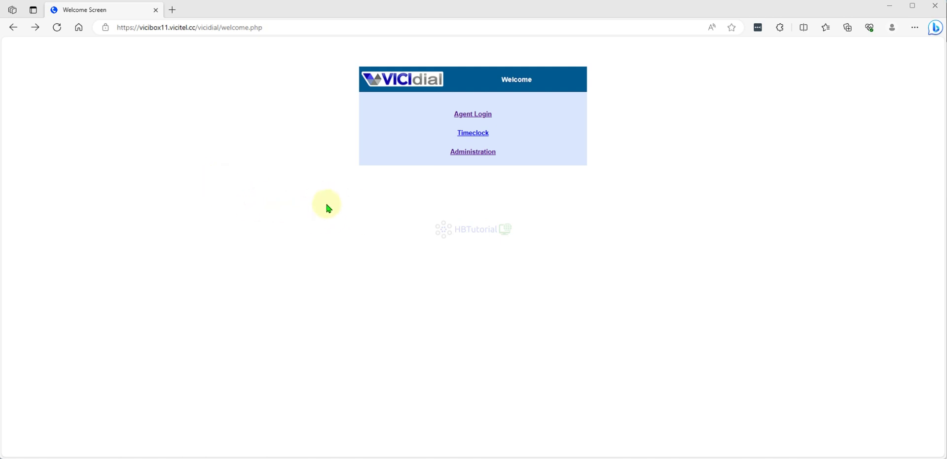
Go from the VICIdial welcome screen to the Administration link.
{"action": "left_click", "coordinate": [481, 157]}
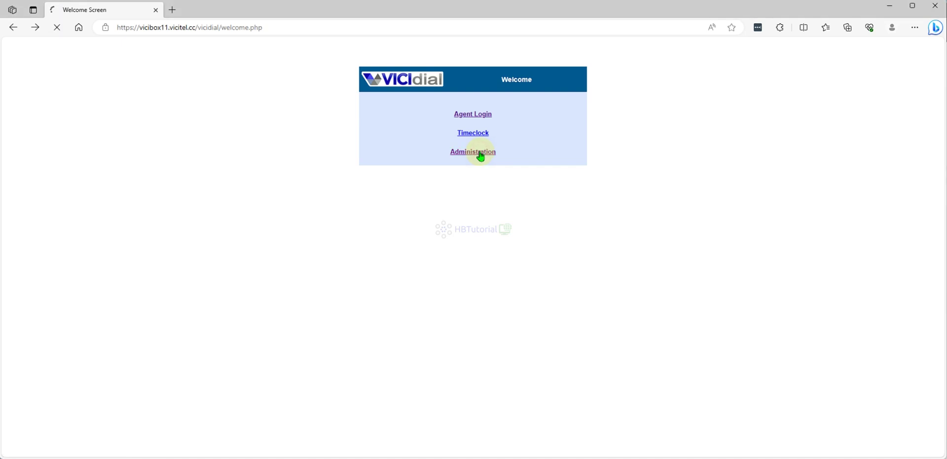
Sign in and show TestCamp's custom statuses in the campaign's Detail View.
{"action": "left_click", "coordinate": [494, 121]}
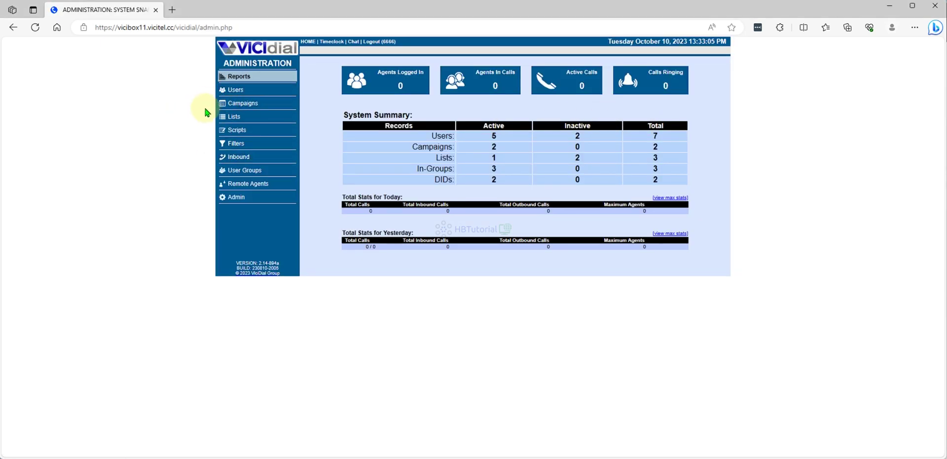
{"action": "left_click", "coordinate": [244, 106]}
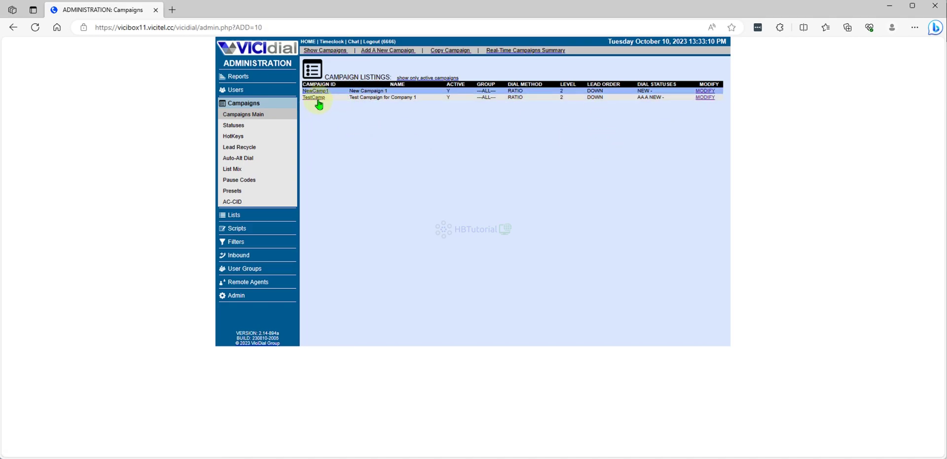
{"action": "left_click", "coordinate": [314, 97]}
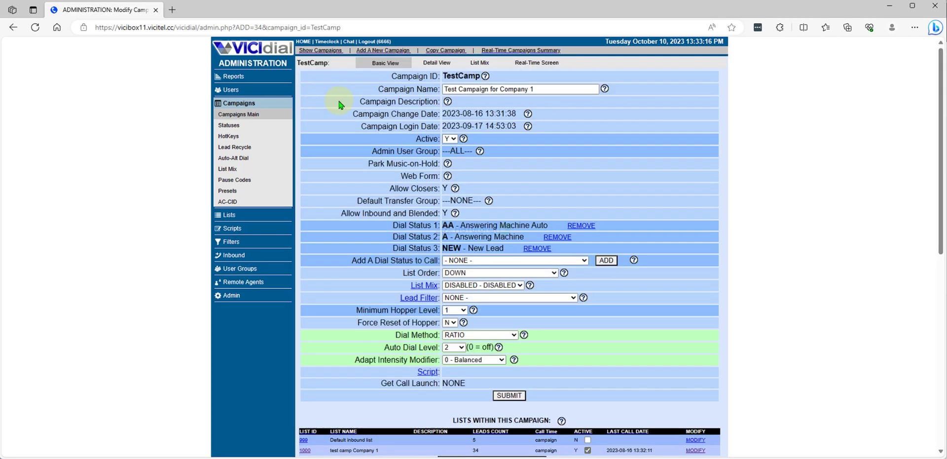
{"action": "left_click", "coordinate": [444, 67]}
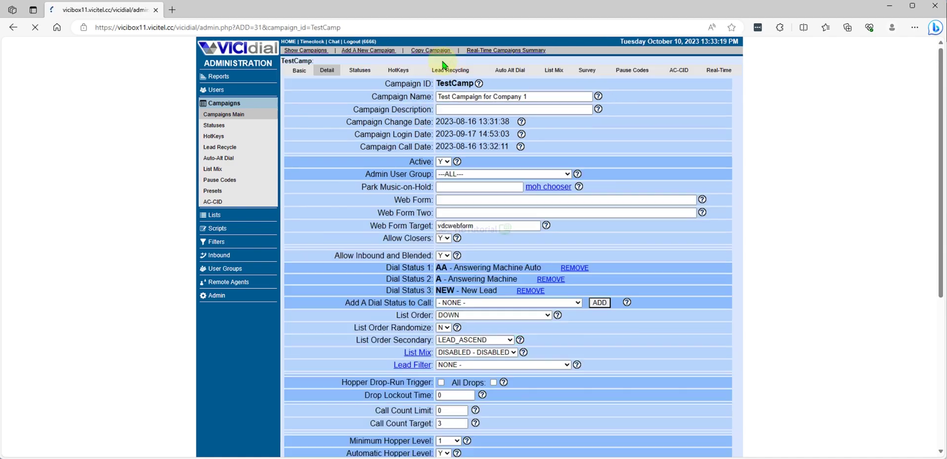
{"action": "left_click", "coordinate": [361, 71]}
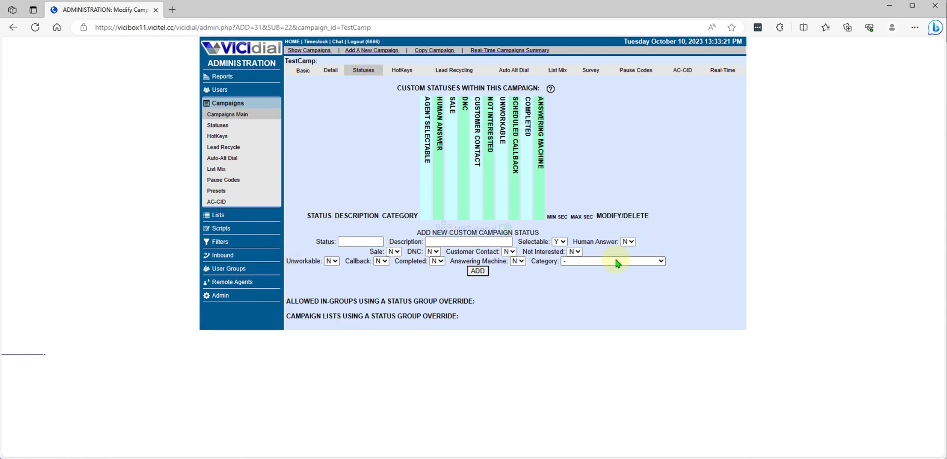
Reopen TestCamp from the campaign list and reload its Statuses tab.
{"action": "left_click", "coordinate": [229, 116]}
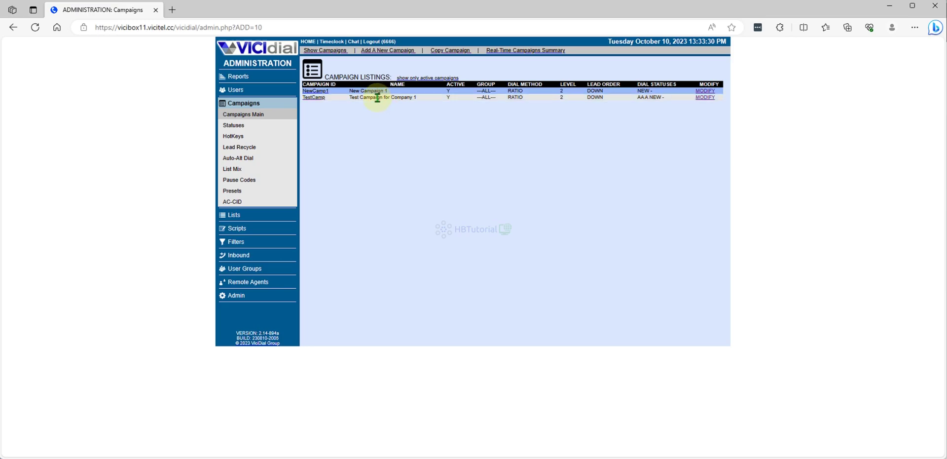
{"action": "left_click", "coordinate": [377, 97]}
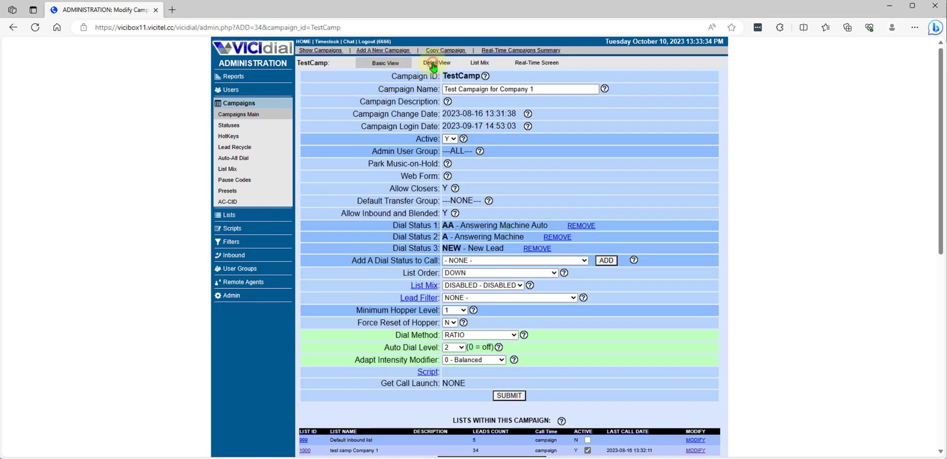
{"action": "left_click", "coordinate": [435, 63]}
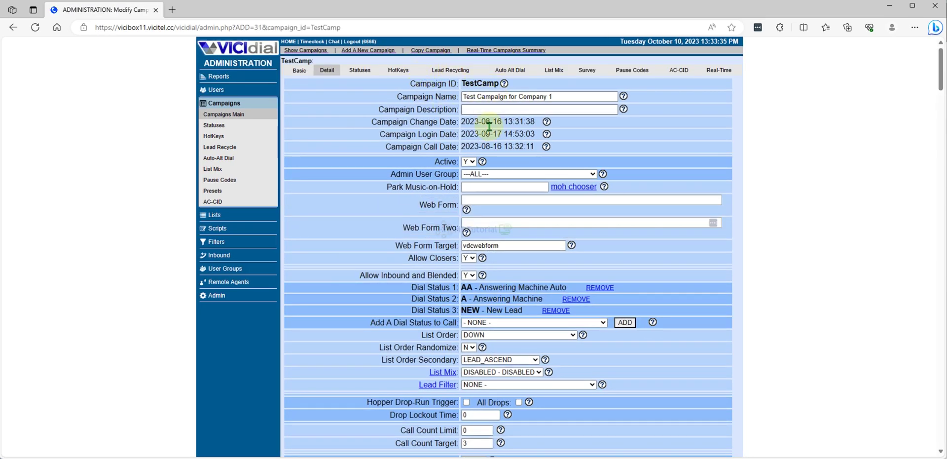
{"action": "left_click", "coordinate": [362, 70]}
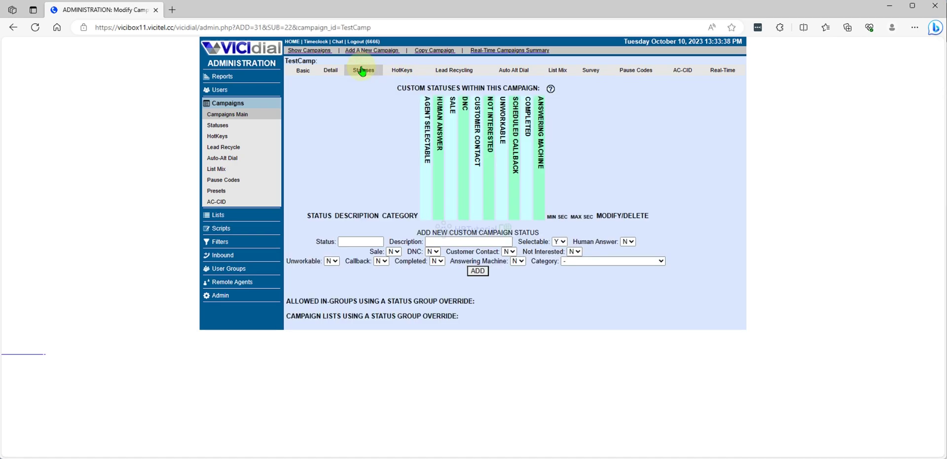
{"action": "left_click", "coordinate": [402, 70]}
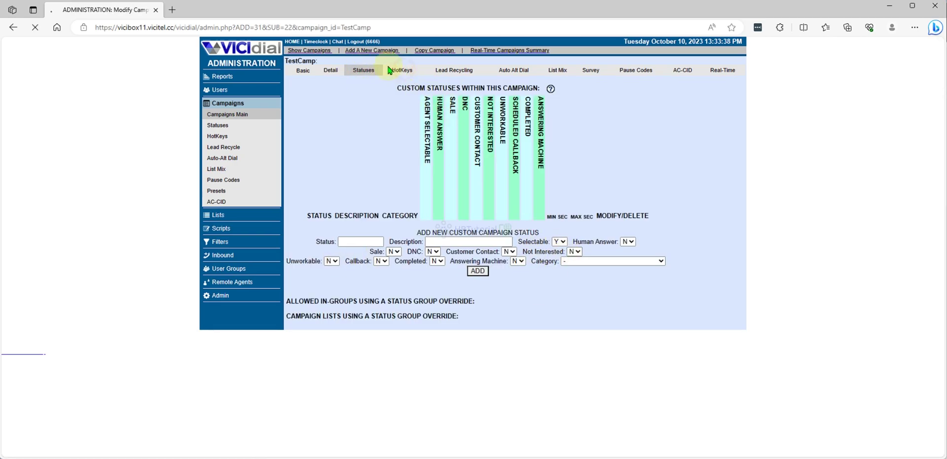
{"action": "left_click", "coordinate": [359, 72]}
Go to Admin > System Statuses and scroll down to the ADD NEW SYSTEM STATUS form.
{"action": "left_click", "coordinate": [218, 295]}
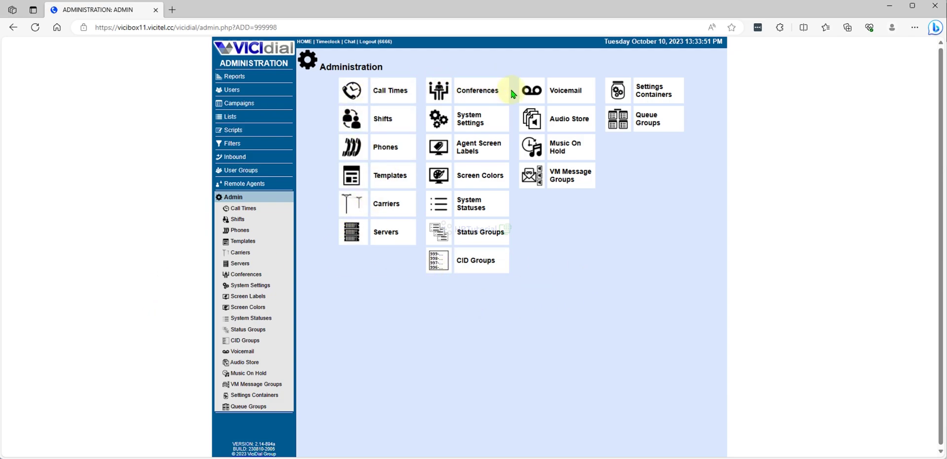
{"action": "left_click", "coordinate": [467, 213]}
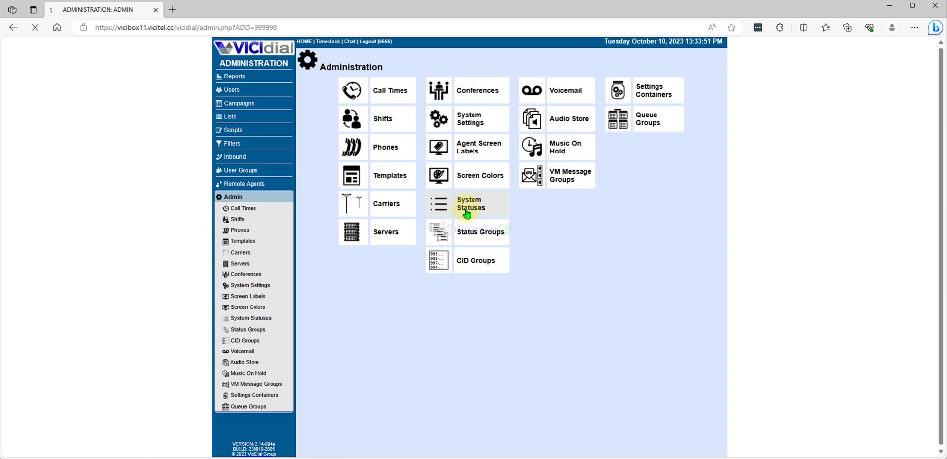
{"action": "scroll", "coordinate": [326, 187], "scroll_direction": "down", "scroll_amount": 3}
{"action": "scroll", "coordinate": [324, 192], "scroll_direction": "down", "scroll_amount": 1}
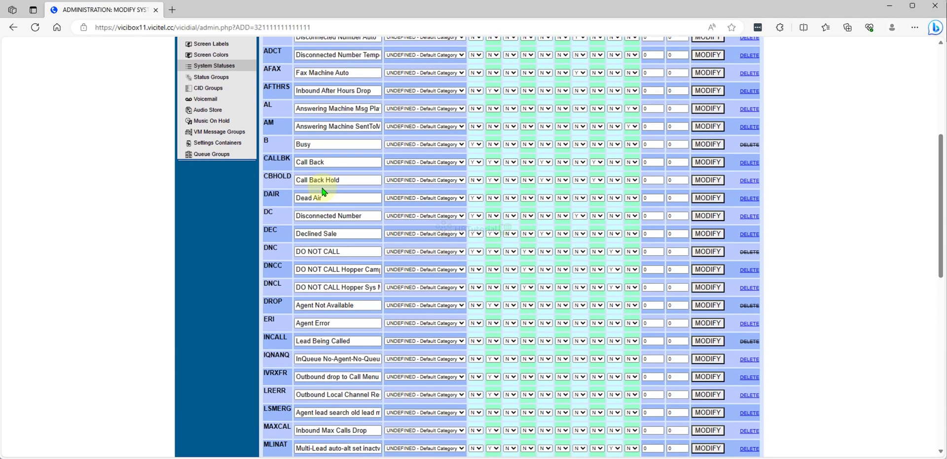
{"action": "scroll", "coordinate": [324, 190], "scroll_direction": "down", "scroll_amount": 5}
{"action": "scroll", "coordinate": [331, 189], "scroll_direction": "up", "scroll_amount": 8}
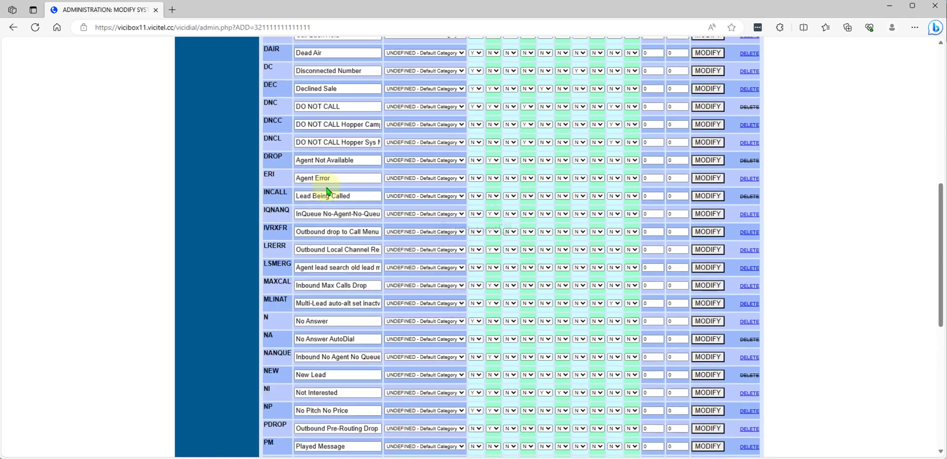
{"action": "scroll", "coordinate": [332, 188], "scroll_direction": "down", "scroll_amount": 5}
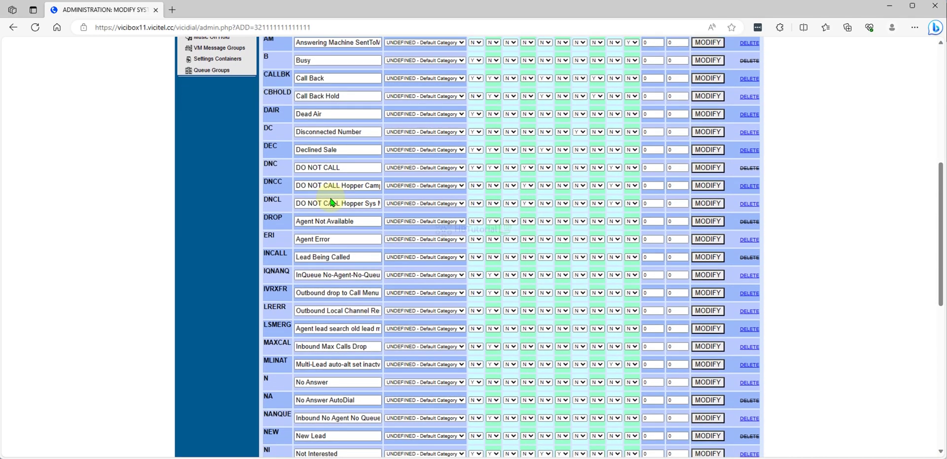
{"action": "scroll", "coordinate": [330, 197], "scroll_direction": "down", "scroll_amount": 7}
{"action": "scroll", "coordinate": [330, 198], "scroll_direction": "down", "scroll_amount": 1}
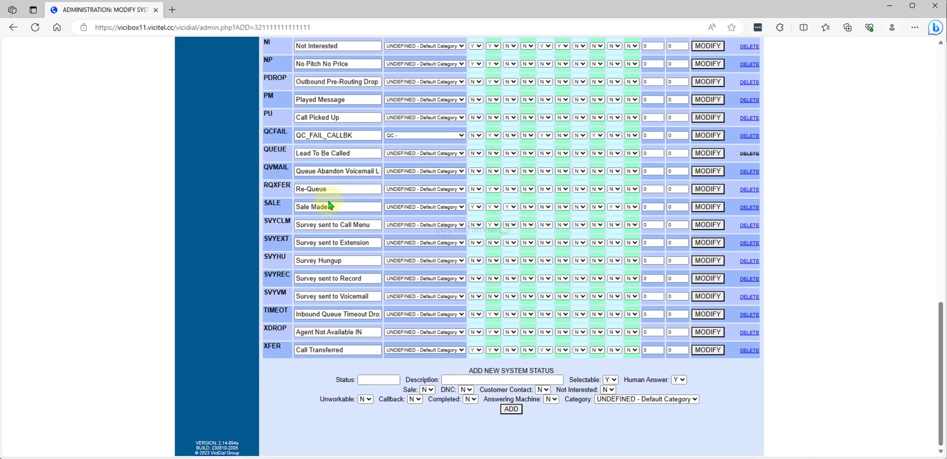
Enter HANGUP as the new status code and description, replacing the mistyped 'appointment Booked'.
{"action": "left_click", "coordinate": [374, 381]}
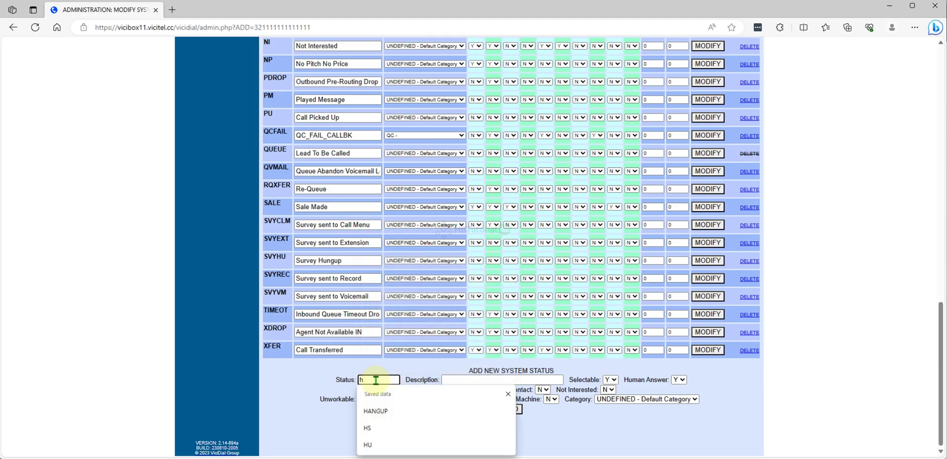
{"action": "left_click", "coordinate": [374, 411]}
{"action": "left_click", "coordinate": [457, 379]}
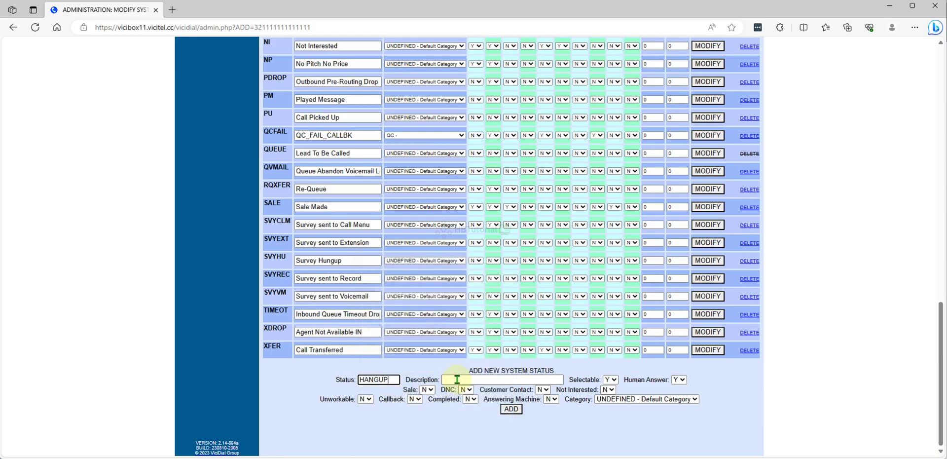
{"action": "left_click", "coordinate": [398, 381]}
{"action": "left_click", "coordinate": [446, 380]}
{"action": "type", "text": "appointment Booked"}
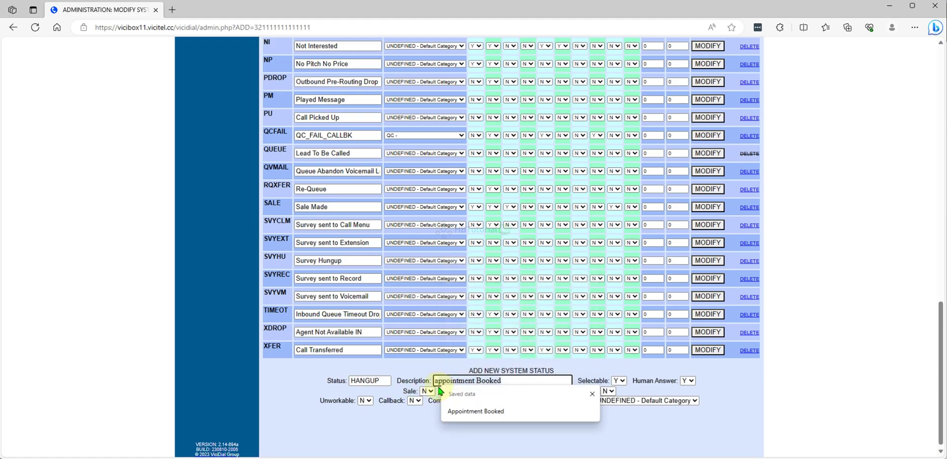
{"action": "key", "text": "ctrl+a"}
{"action": "key", "text": "BackSpace"}
{"action": "type", "text": "aha"}
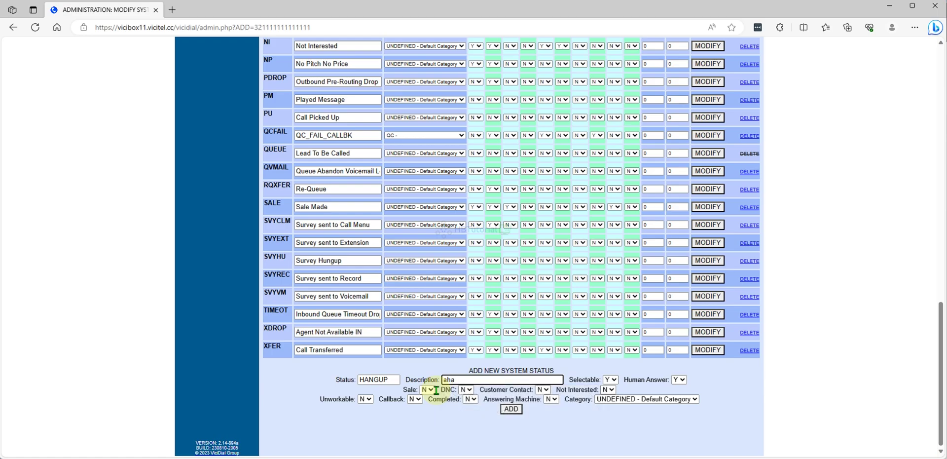
{"action": "key", "text": "BackSpace"}
{"action": "key", "text": "BackSpace"}
{"action": "key", "text": "BackSpace"}
{"action": "type", "text": "h"}
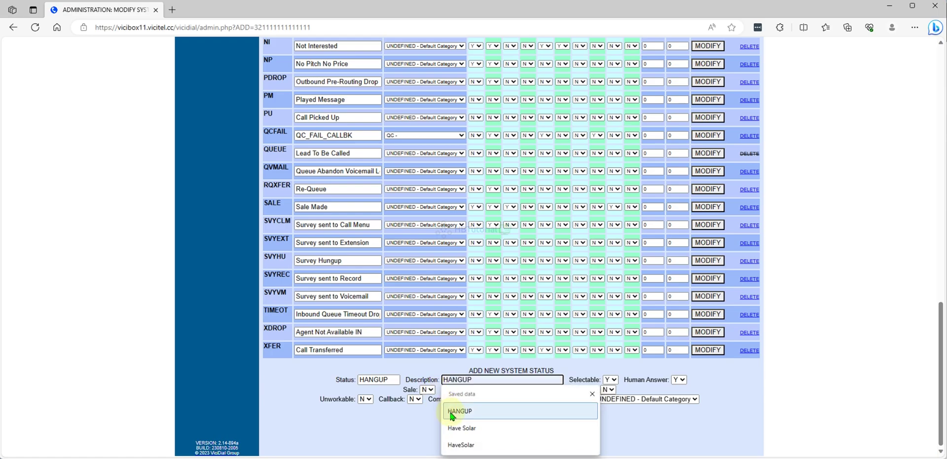
{"action": "left_click", "coordinate": [452, 413]}
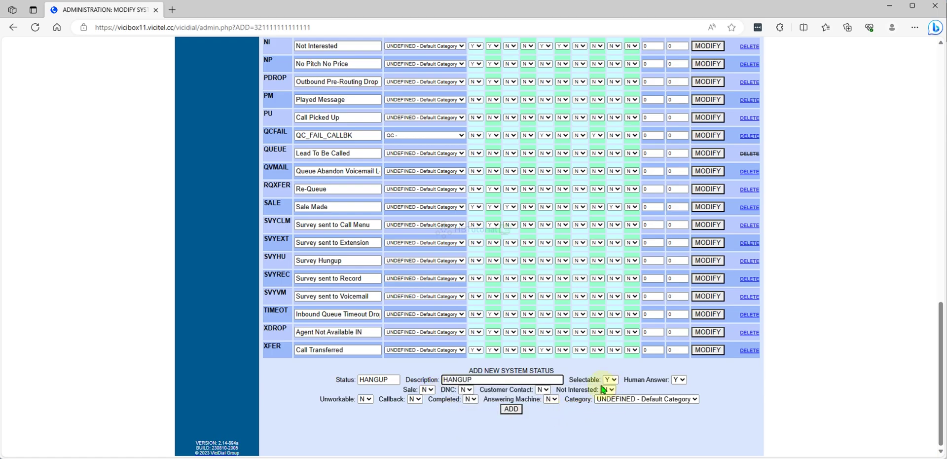
Review the Selectable, Human Answer and Unworkable settings, then add the HANGUP status.
{"action": "left_click_drag", "start_coordinate": [574, 379], "coordinate": [677, 379]}
{"action": "left_click", "coordinate": [646, 392]}
{"action": "left_click", "coordinate": [459, 414]}
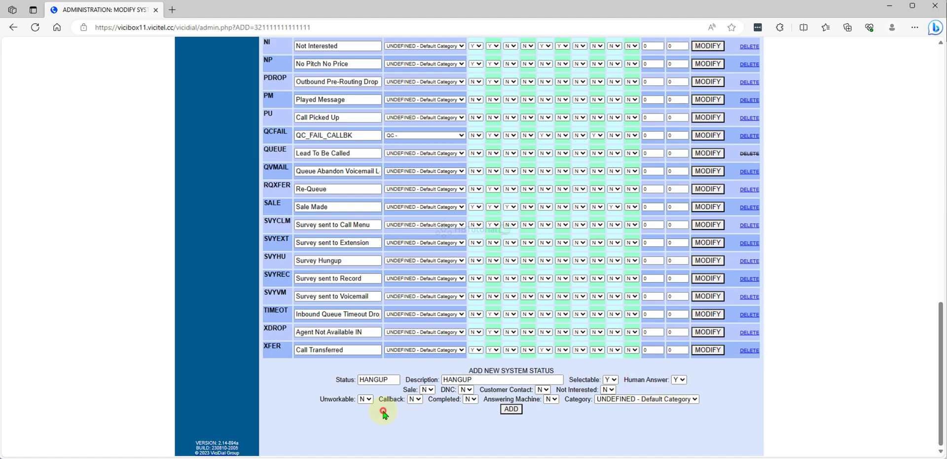
{"action": "left_click_drag", "start_coordinate": [321, 409], "coordinate": [443, 392]}
{"action": "left_click", "coordinate": [397, 412]}
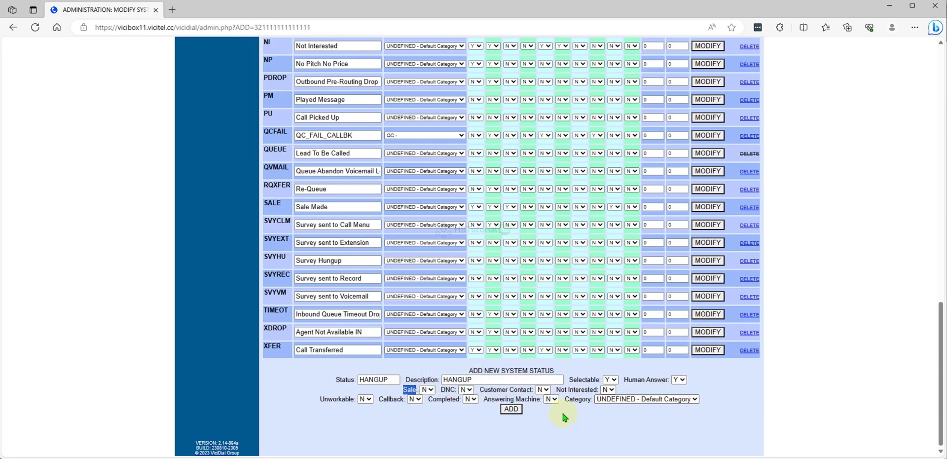
{"action": "left_click", "coordinate": [512, 409]}
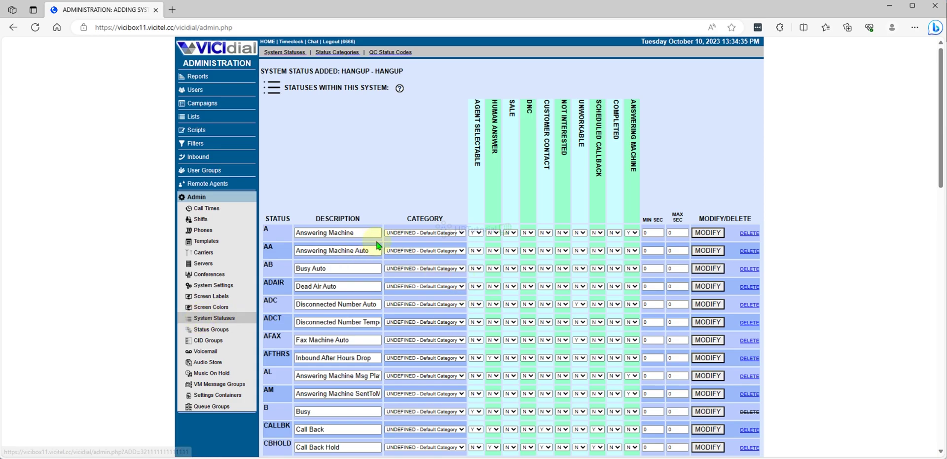
Modify TestCamp from Campaigns Main and show its empty custom statuses page.
{"action": "left_click", "coordinate": [202, 103]}
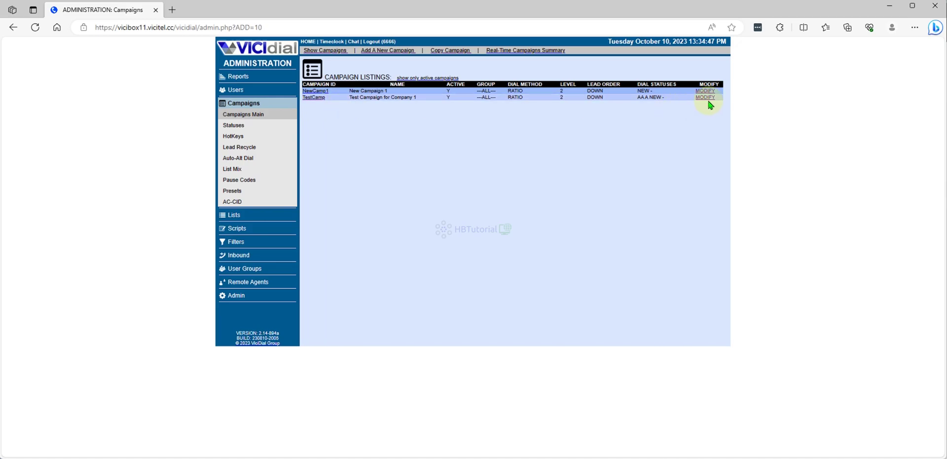
{"action": "left_click", "coordinate": [706, 98]}
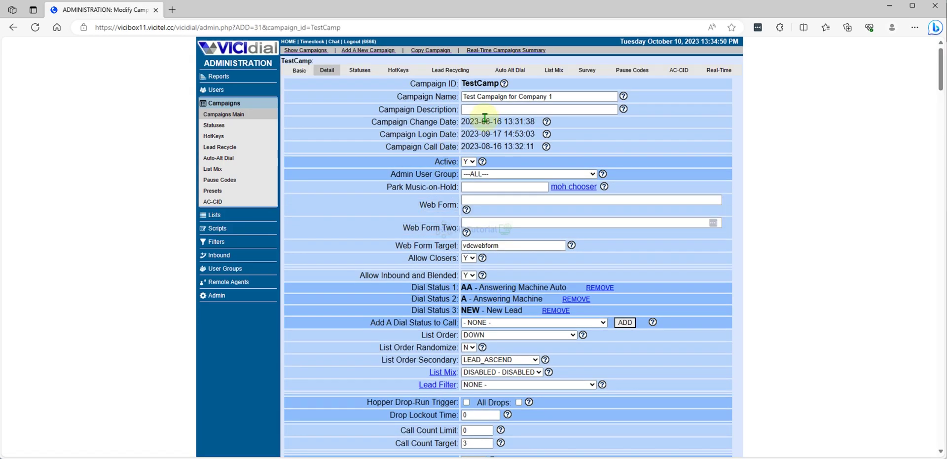
{"action": "left_click", "coordinate": [361, 71]}
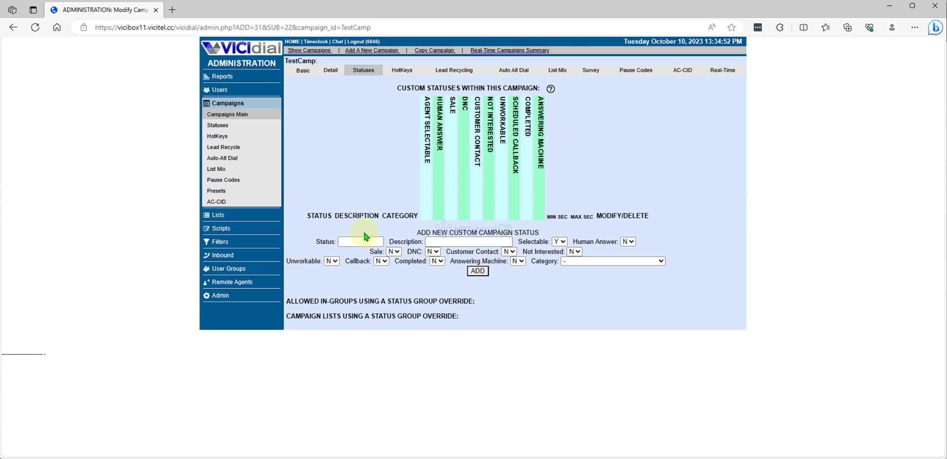
Enter custom status code SLRAPP with description SOLAR APPOINTMENT.
{"action": "left_click", "coordinate": [350, 241]}
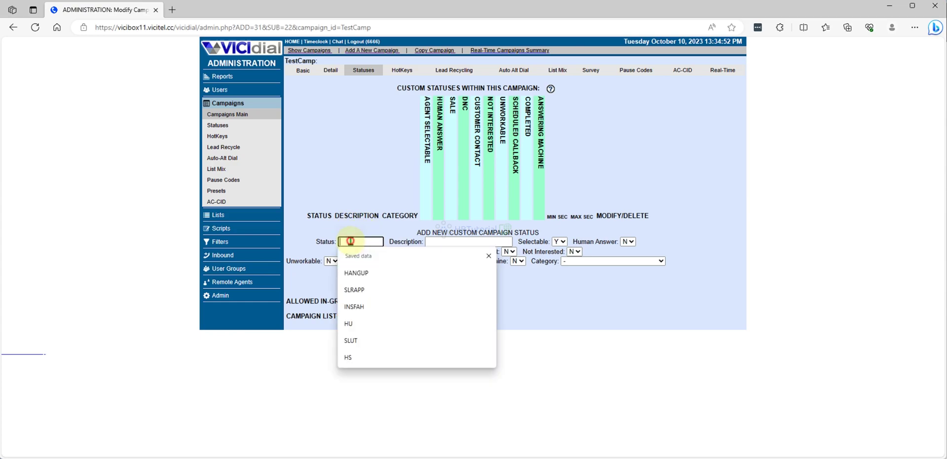
{"action": "left_click", "coordinate": [364, 289]}
{"action": "left_click", "coordinate": [439, 240]}
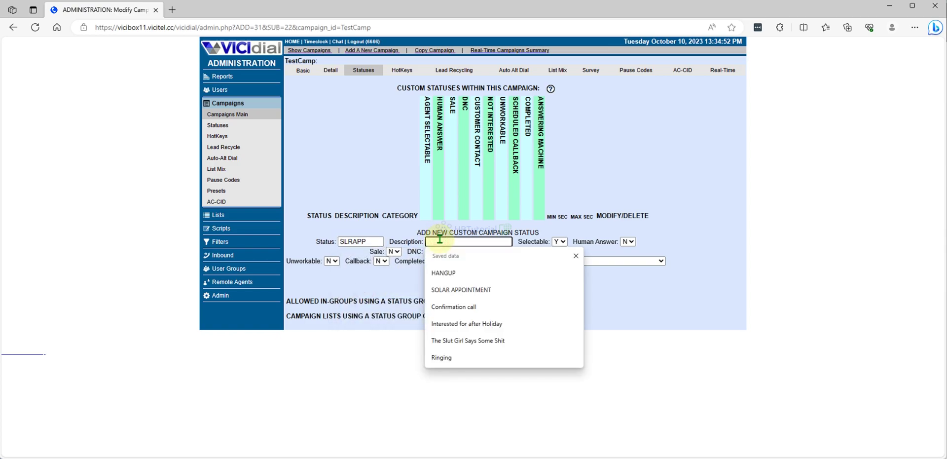
{"action": "left_click", "coordinate": [474, 290]}
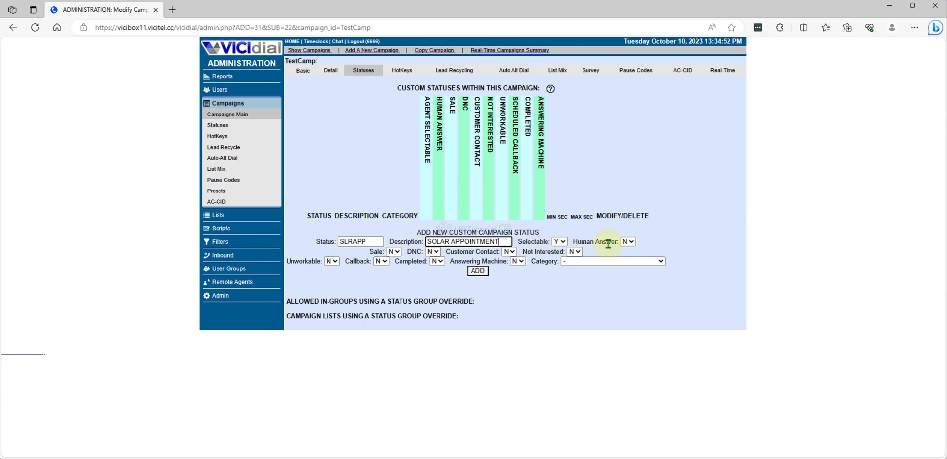
Set Human Answer, Sale, Completed and DNC to Y, leaving the category unchanged.
{"action": "left_click", "coordinate": [633, 242]}
{"action": "left_click", "coordinate": [625, 252]}
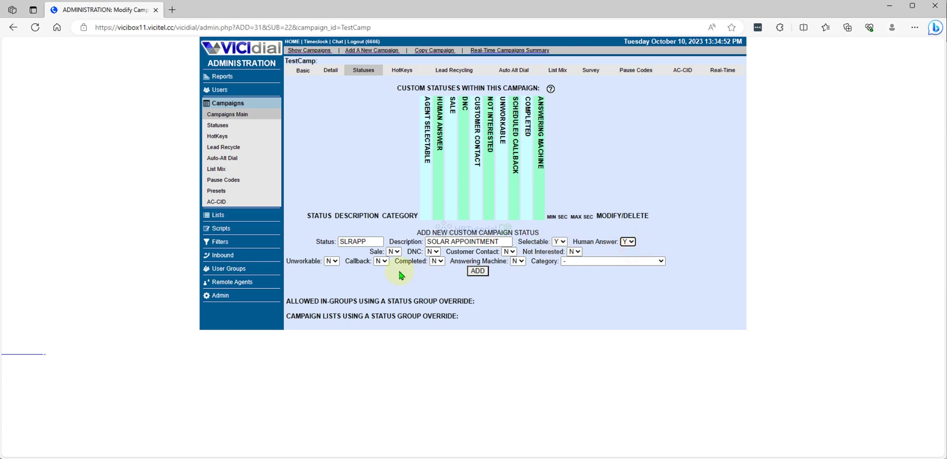
{"action": "left_click", "coordinate": [394, 251]}
{"action": "left_click", "coordinate": [393, 258]}
{"action": "left_click", "coordinate": [438, 263]}
{"action": "left_click", "coordinate": [435, 269]}
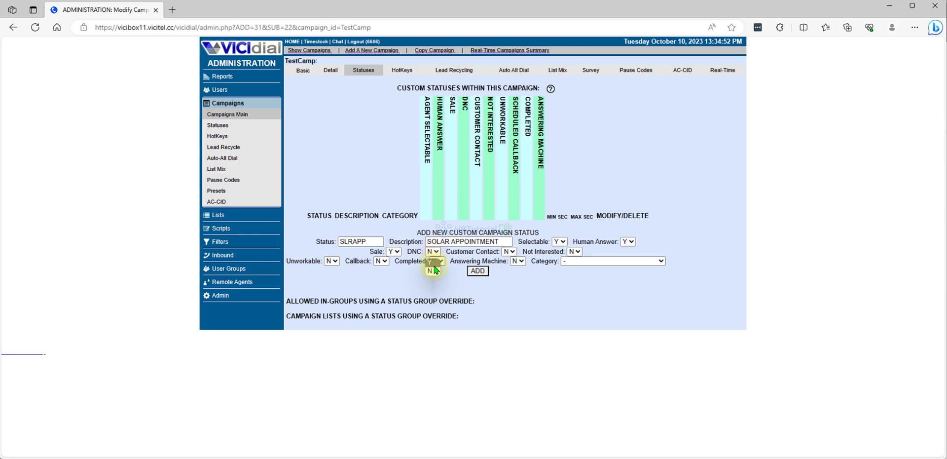
{"action": "left_click", "coordinate": [432, 262]}
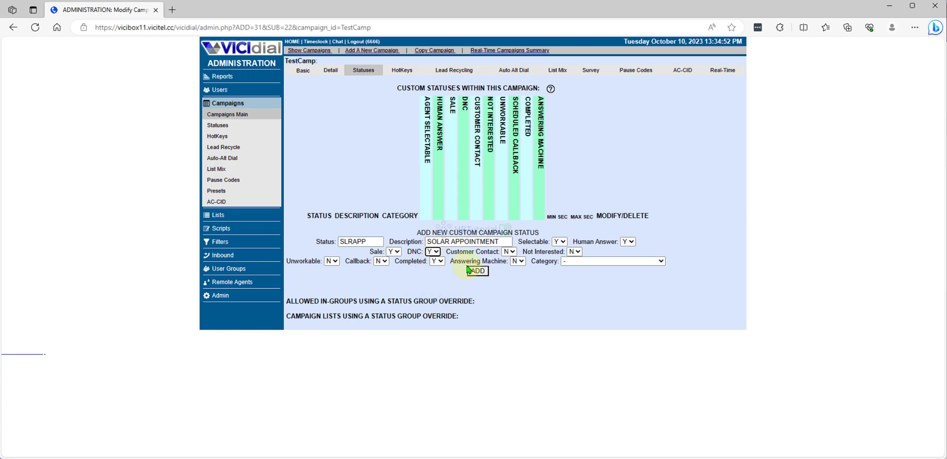
{"action": "left_click", "coordinate": [432, 261]}
{"action": "left_click", "coordinate": [588, 262]}
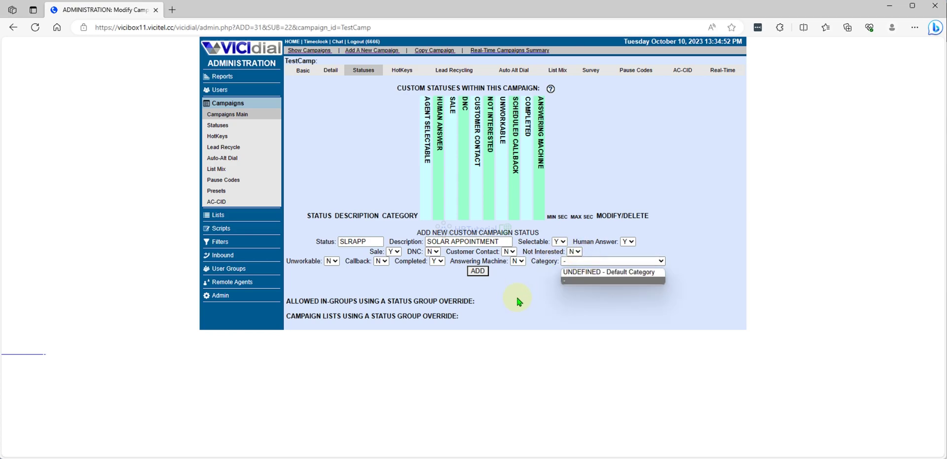
{"action": "left_click", "coordinate": [478, 277]}
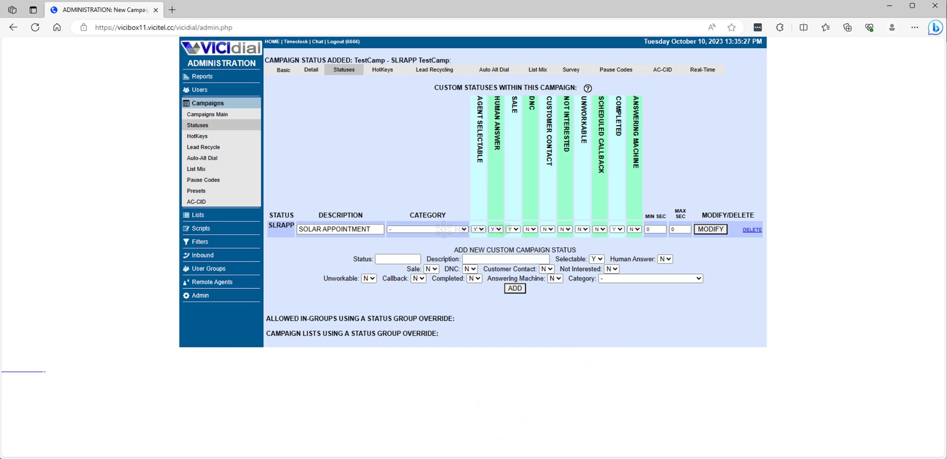
Bring up the agent login window and load the agent login page.
{"action": "mouse_move", "coordinate": [491, 456]}
{"action": "left_click", "coordinate": [519, 434]}
{"action": "left_click", "coordinate": [478, 119]}
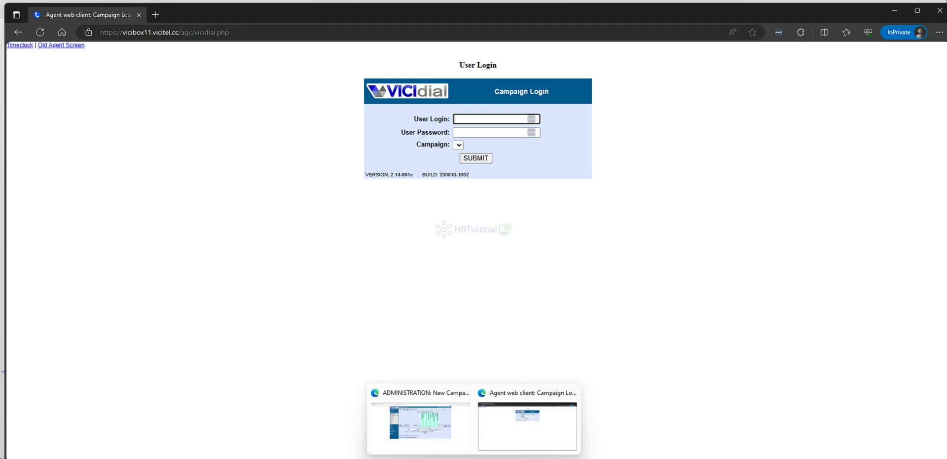
Open Users in a new admin tab, open the agent's record and select its user number.
{"action": "mouse_move", "coordinate": [473, 457]}
{"action": "left_click", "coordinate": [438, 433]}
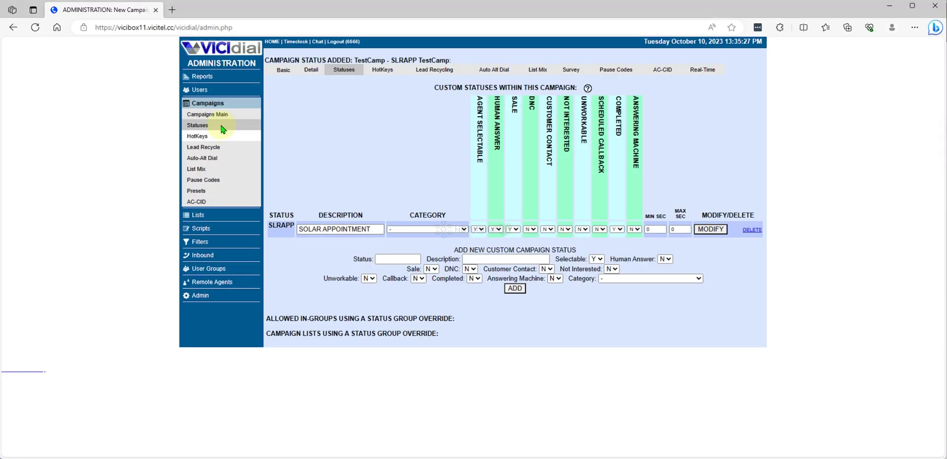
{"action": "right_click", "coordinate": [201, 90]}
{"action": "left_click", "coordinate": [222, 96]}
{"action": "left_click", "coordinate": [182, 11]}
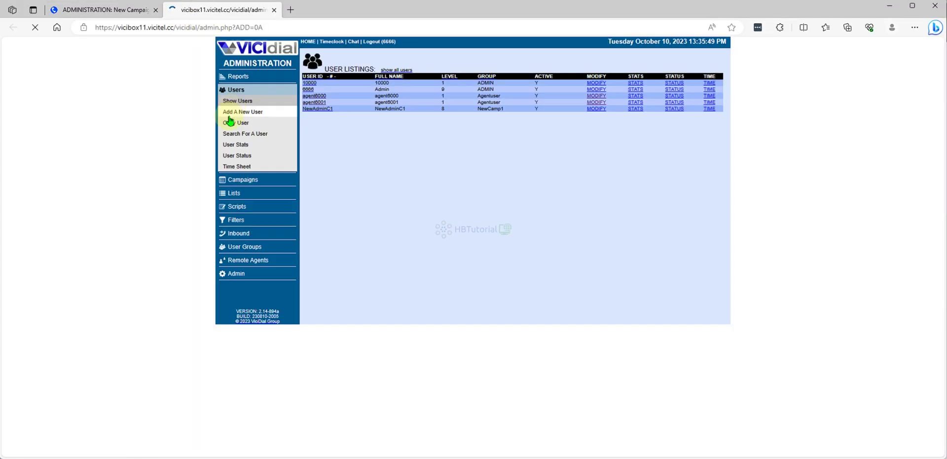
{"action": "left_click", "coordinate": [314, 97]}
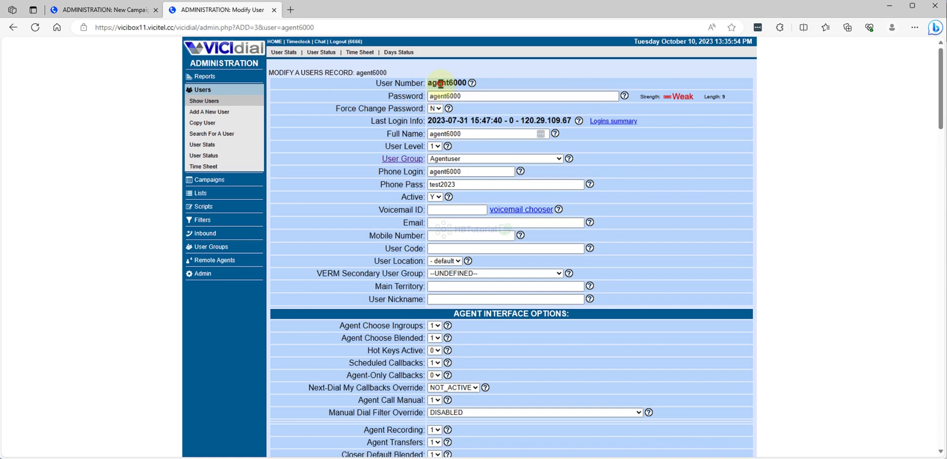
{"action": "double_click", "coordinate": [446, 83]}
{"action": "key", "text": "ctrl+c"}
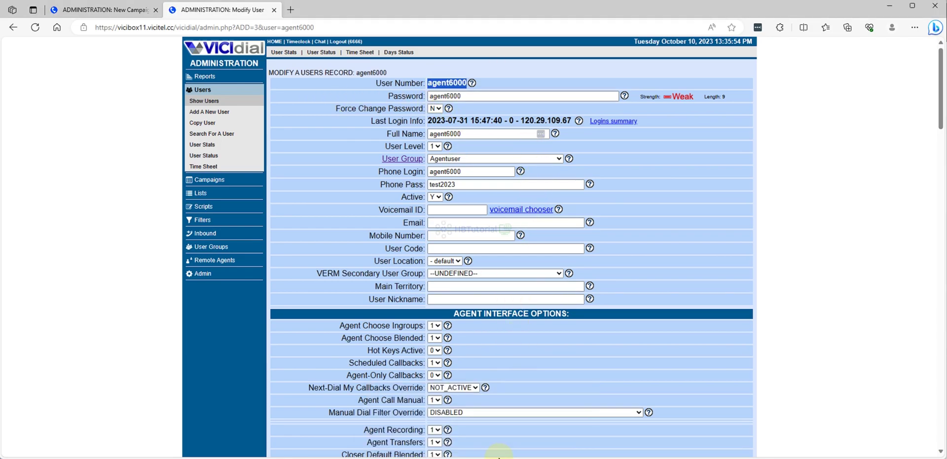
Log the agent into the TestCamp campaign with the saved user login and password.
{"action": "left_click", "coordinate": [537, 423]}
{"action": "left_click", "coordinate": [469, 118]}
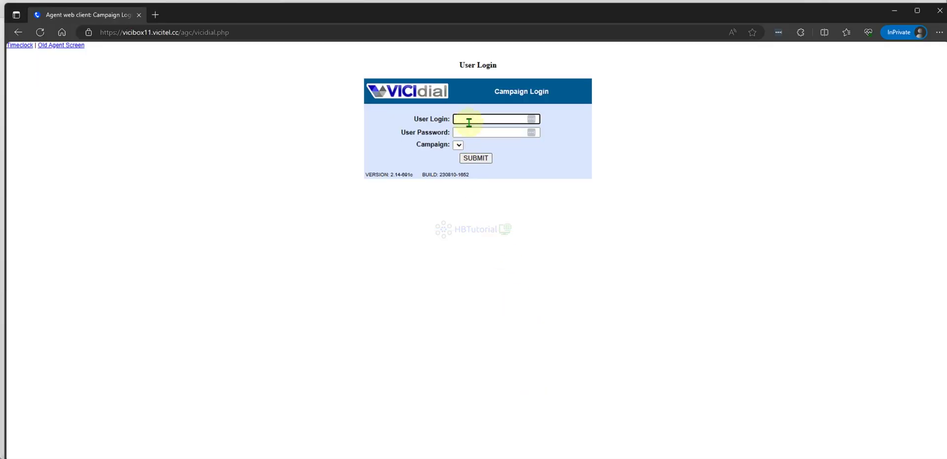
{"action": "key", "text": "ctrl+v"}
{"action": "left_click", "coordinate": [469, 131]}
{"action": "key", "text": "ctrl+v"}
{"action": "left_click", "coordinate": [461, 146]}
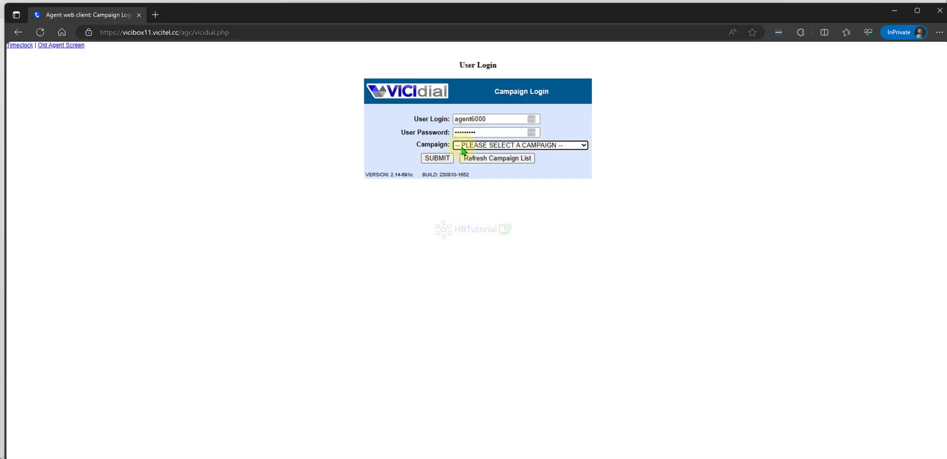
{"action": "left_click", "coordinate": [464, 145]}
{"action": "left_click", "coordinate": [467, 165]}
{"action": "left_click", "coordinate": [438, 161]}
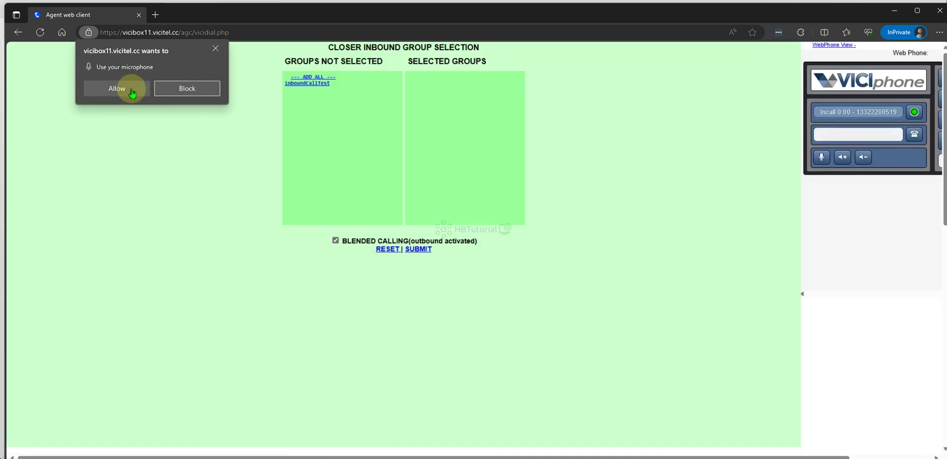
Allow microphone access and confirm the inboundCallTest inbound group.
{"action": "left_click", "coordinate": [132, 91]}
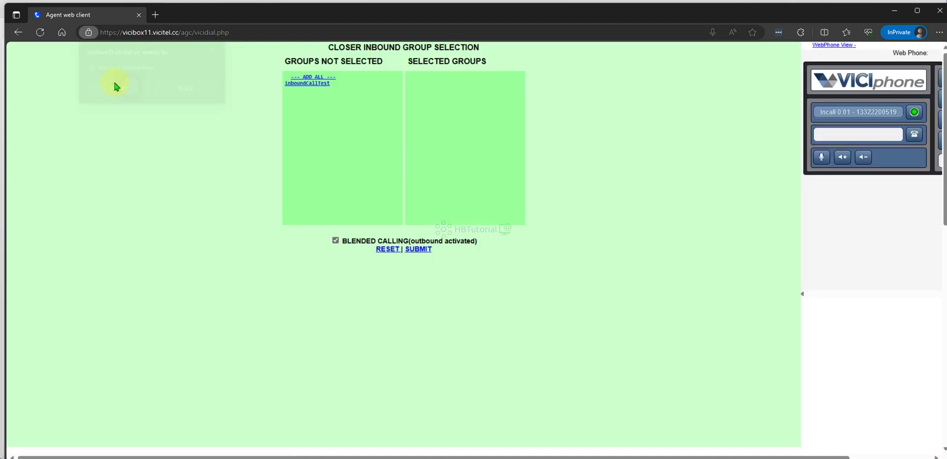
{"action": "left_click", "coordinate": [318, 83]}
{"action": "left_click", "coordinate": [422, 249]}
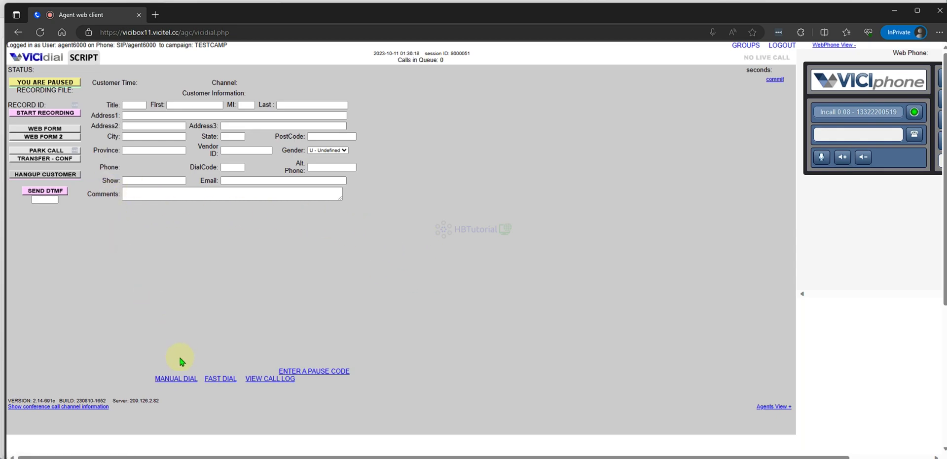
Manually dial 3453535, then hang up the customer to reach the disposition screen.
{"action": "left_click", "coordinate": [179, 381]}
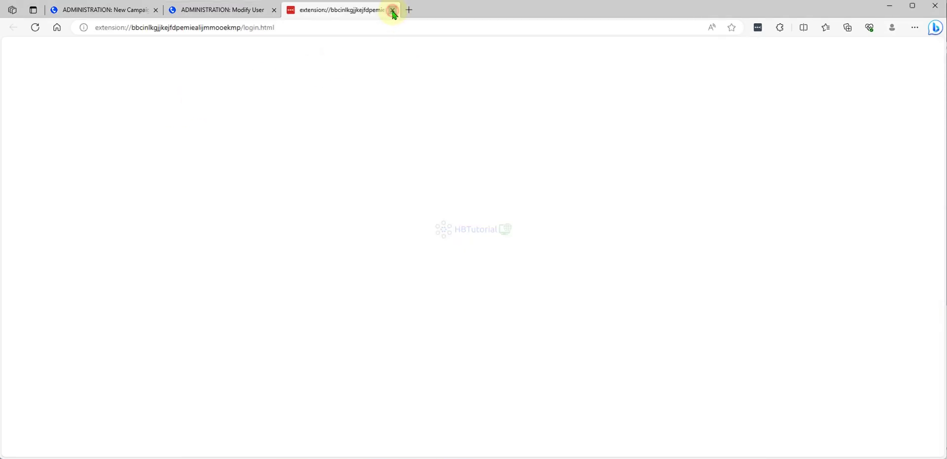
{"action": "left_click", "coordinate": [393, 10]}
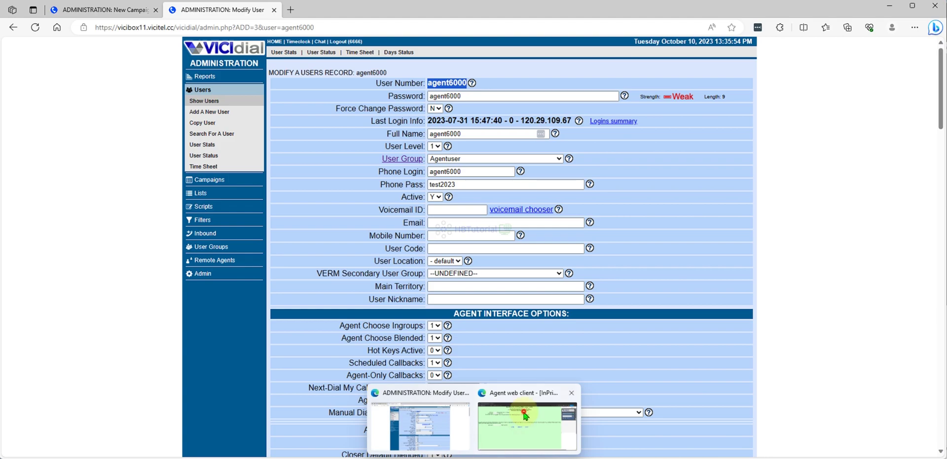
{"action": "left_click", "coordinate": [524, 416]}
{"action": "left_click", "coordinate": [166, 110]}
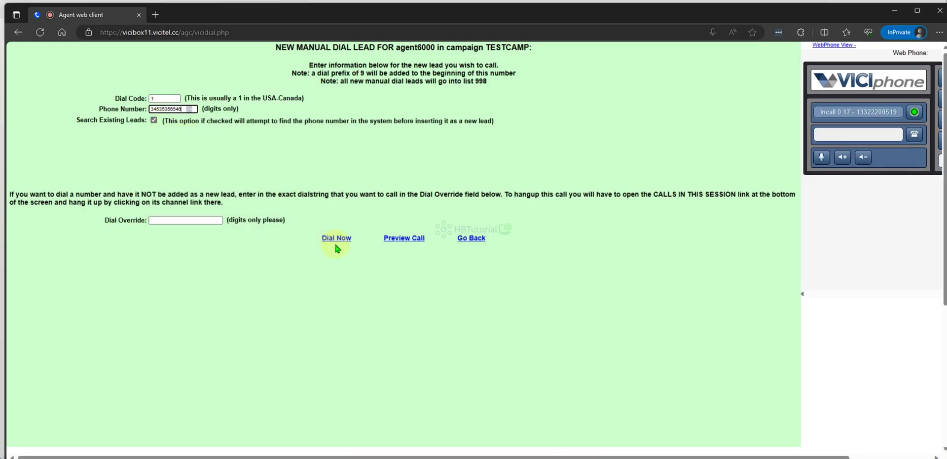
{"action": "left_click", "coordinate": [336, 241]}
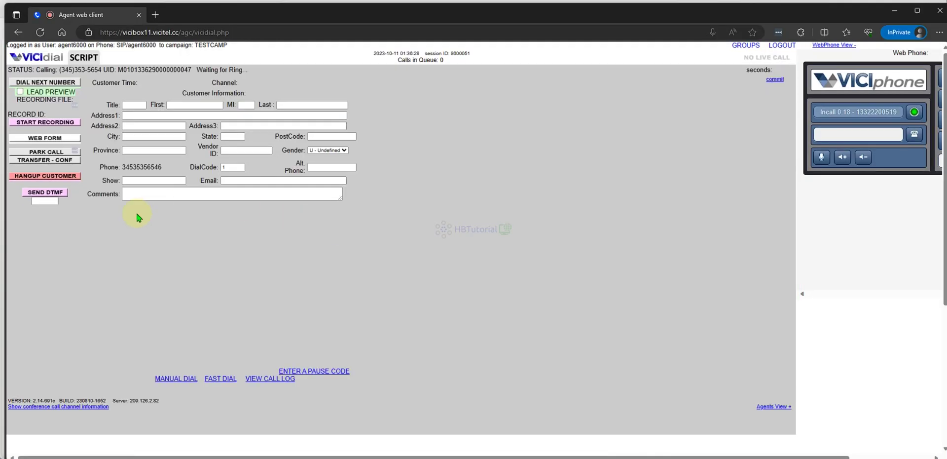
{"action": "left_click", "coordinate": [54, 184]}
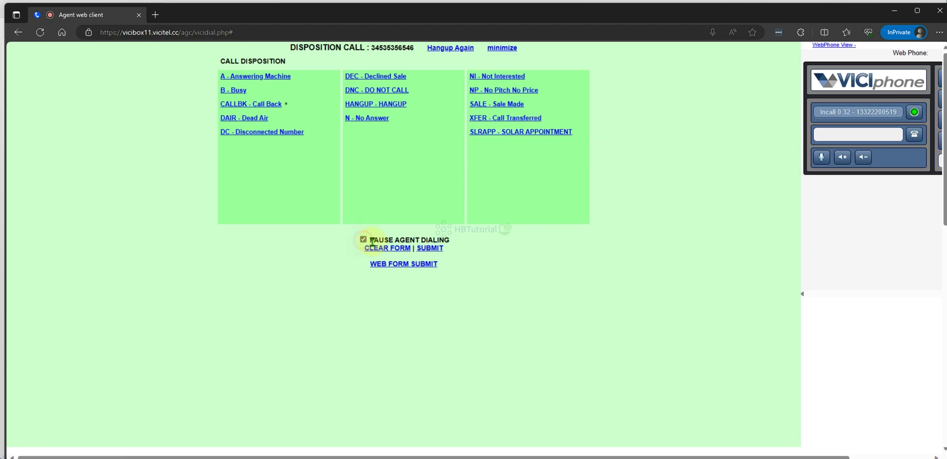
Submit the disposition after the missing-disposition warning, then pause with Break - 15 Minute Break.
{"action": "left_click", "coordinate": [430, 248]}
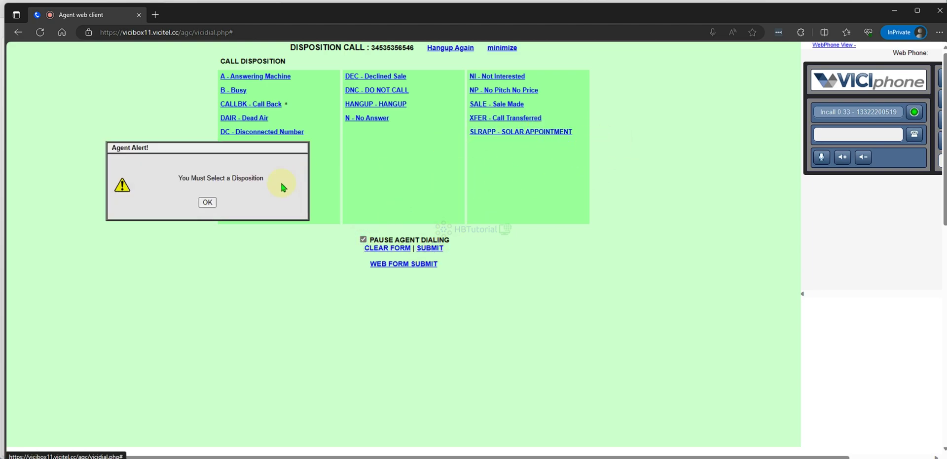
{"action": "left_click", "coordinate": [208, 204]}
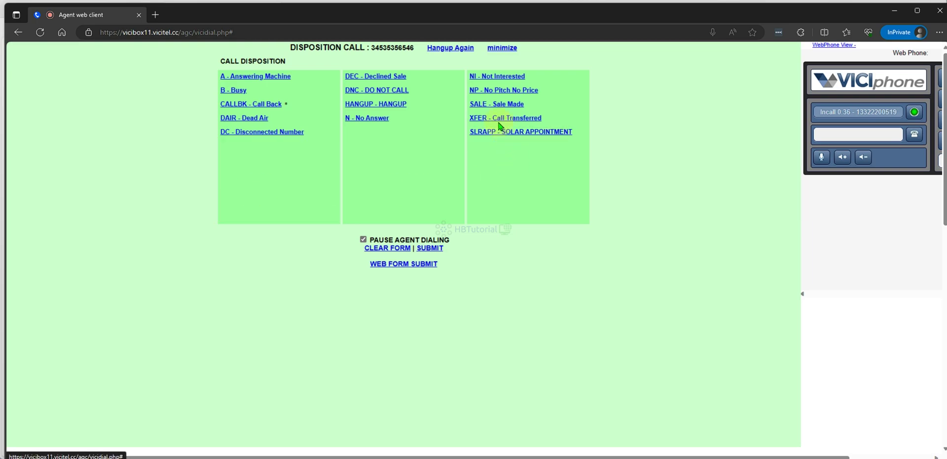
{"action": "left_click", "coordinate": [421, 249]}
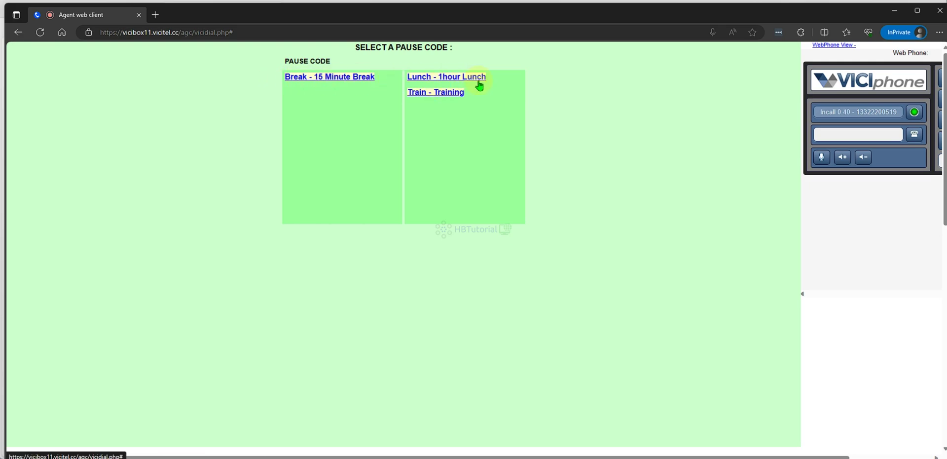
{"action": "left_click", "coordinate": [357, 77]}
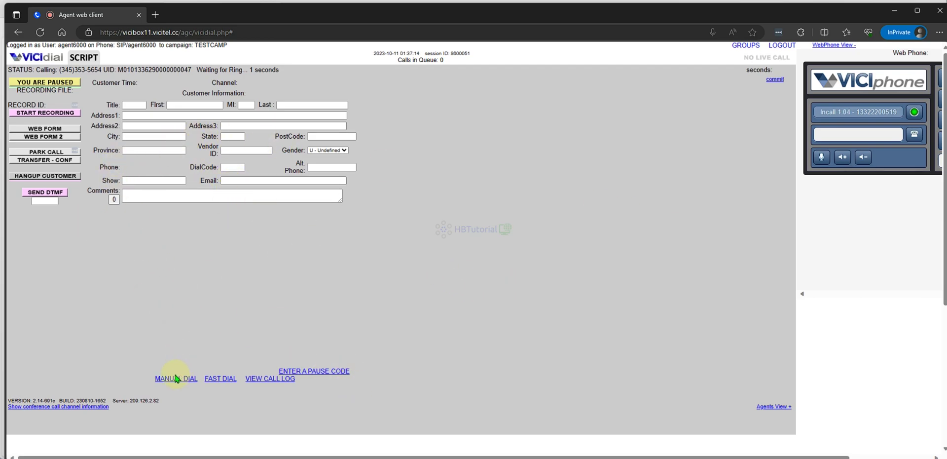
Browse the System Statuses list in the administration window, then return to the paused agent screen.
{"action": "mouse_move", "coordinate": [409, 458]}
{"action": "left_click", "coordinate": [434, 425]}
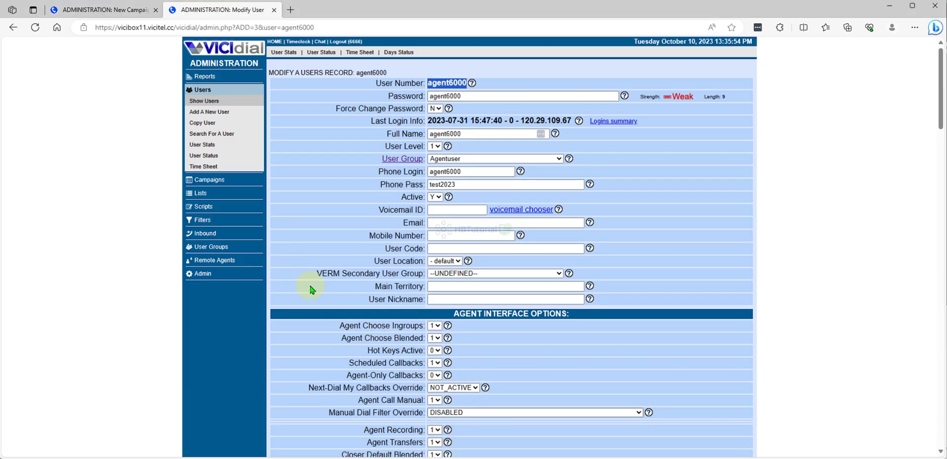
{"action": "left_click", "coordinate": [206, 275]}
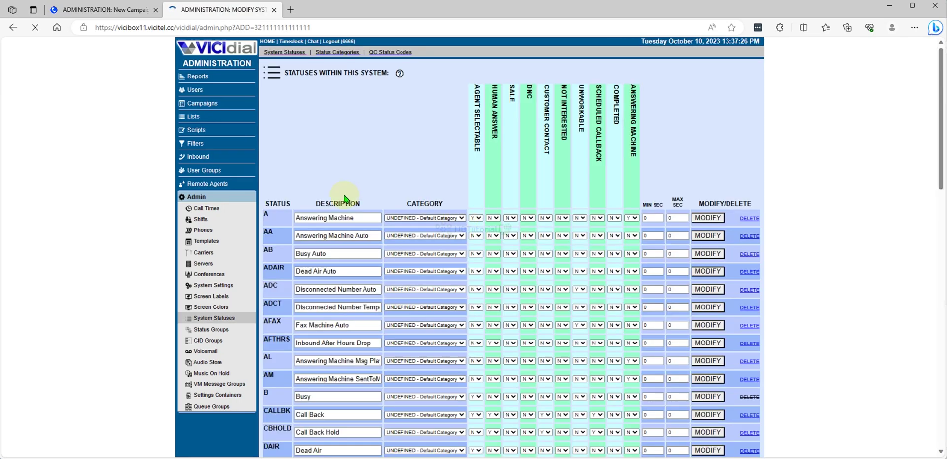
{"action": "scroll", "coordinate": [370, 314], "scroll_direction": "down", "scroll_amount": 3}
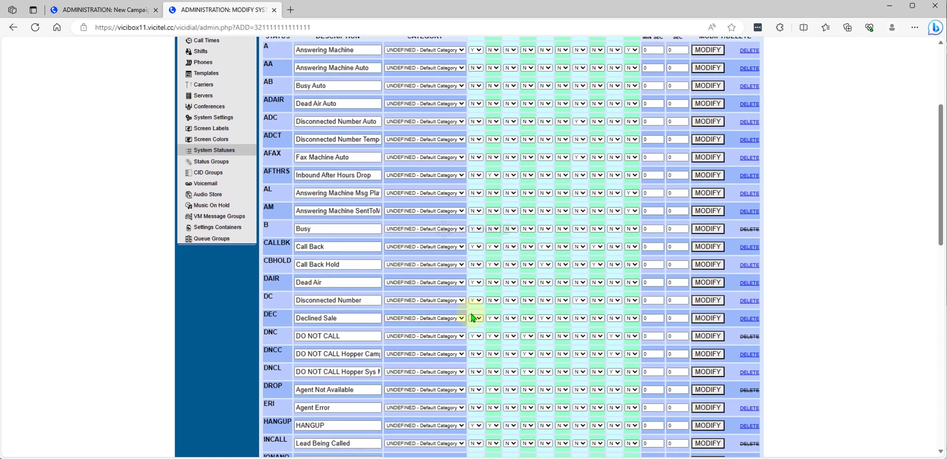
{"action": "scroll", "coordinate": [473, 317], "scroll_direction": "down", "scroll_amount": 10}
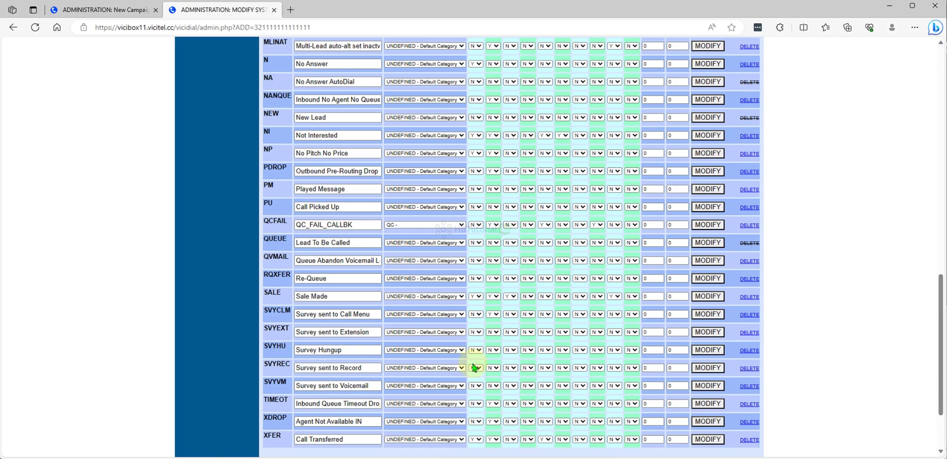
{"action": "mouse_move", "coordinate": [474, 456]}
{"action": "left_click", "coordinate": [521, 427]}
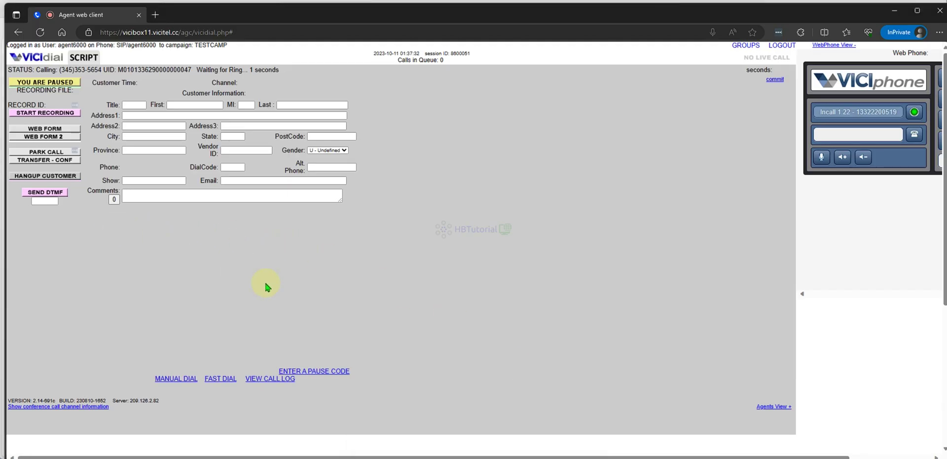
Redial the number from the call log and hang up to view the disposition list with NP and SALE.
{"action": "left_click", "coordinate": [282, 379]}
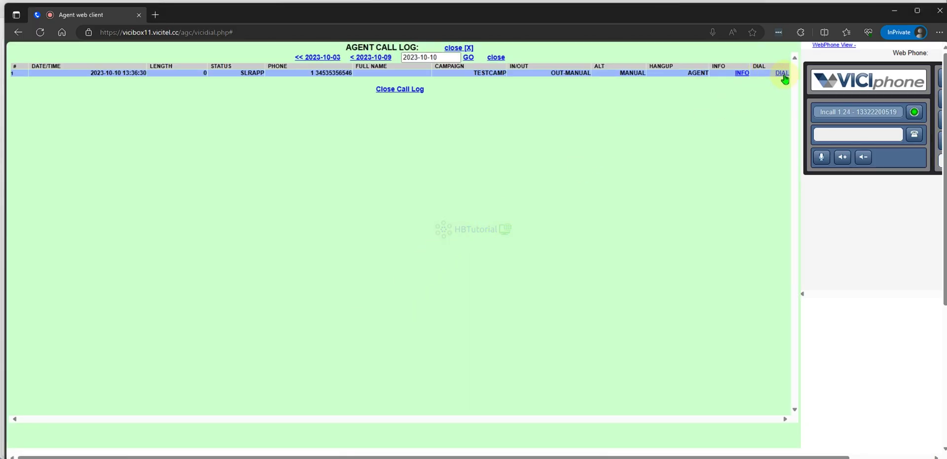
{"action": "left_click", "coordinate": [783, 74]}
{"action": "left_click", "coordinate": [337, 239]}
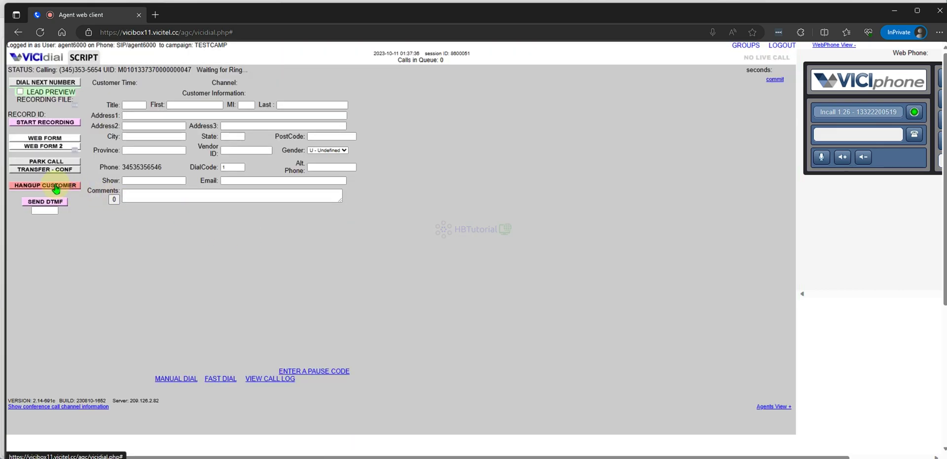
{"action": "left_click", "coordinate": [82, 182]}
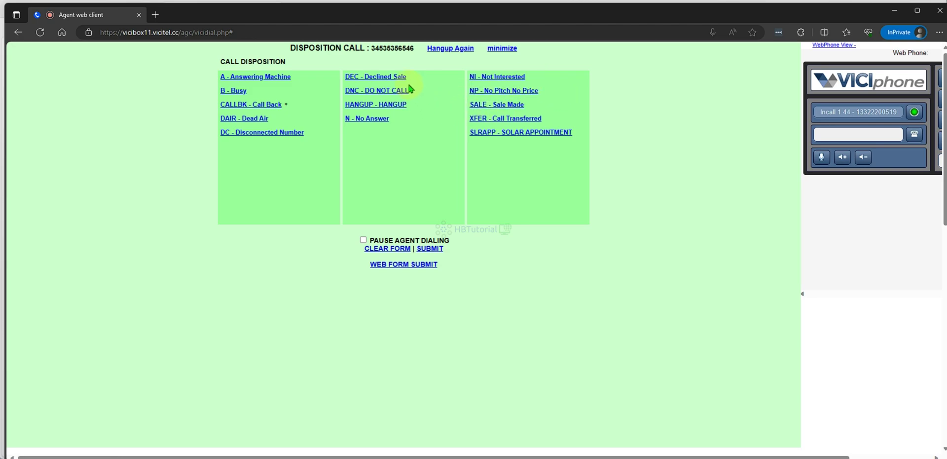
{"action": "mouse_move", "coordinate": [474, 457]}
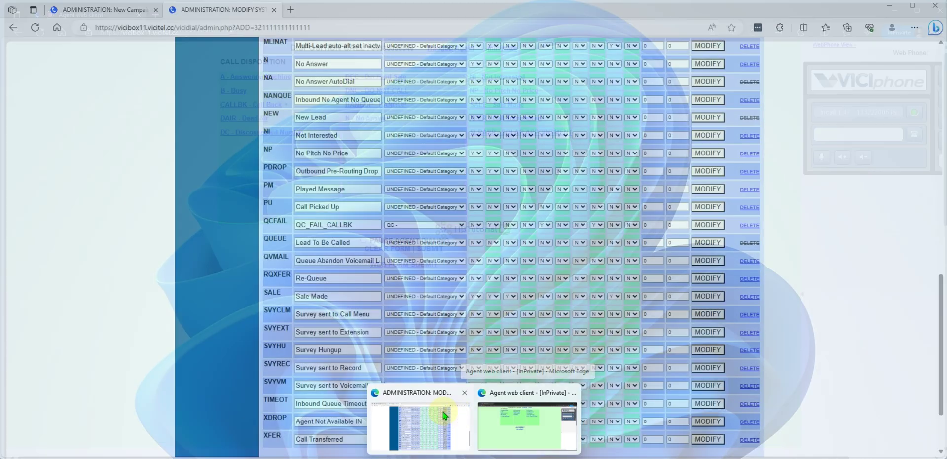
Delete the DEC (Declined Sale) system status.
{"action": "left_click", "coordinate": [420, 425]}
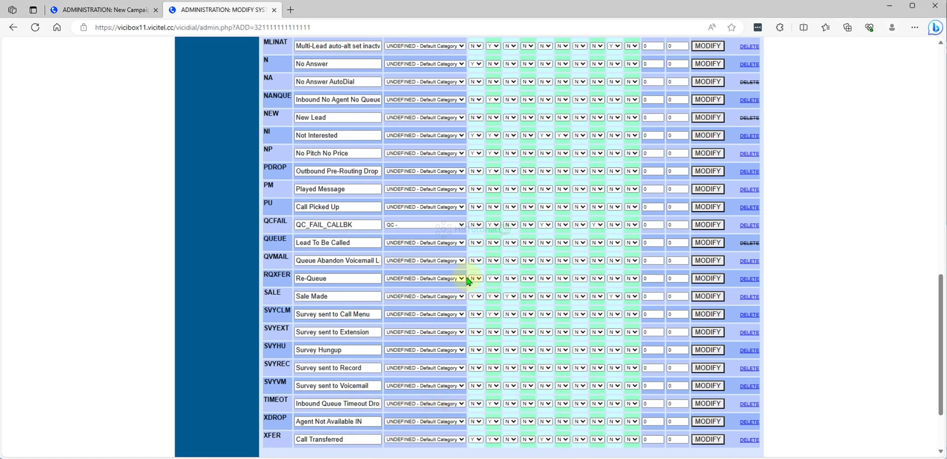
{"action": "scroll", "coordinate": [385, 294], "scroll_direction": "up", "scroll_amount": 5}
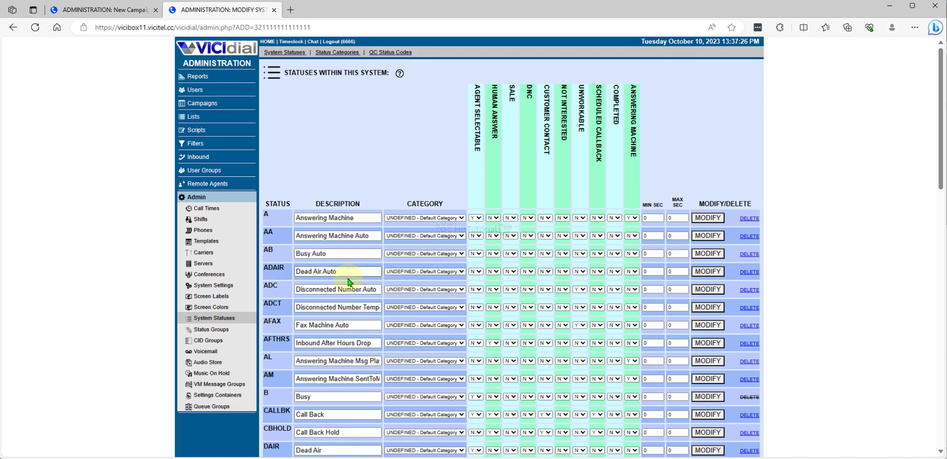
{"action": "scroll", "coordinate": [334, 290], "scroll_direction": "down", "scroll_amount": 2}
{"action": "scroll", "coordinate": [333, 290], "scroll_direction": "down", "scroll_amount": 3}
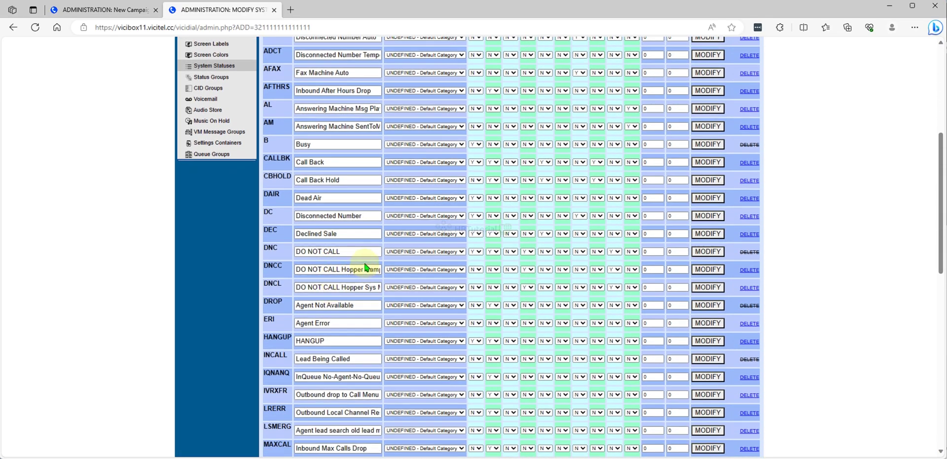
{"action": "left_click_drag", "start_coordinate": [365, 234], "coordinate": [315, 234]}
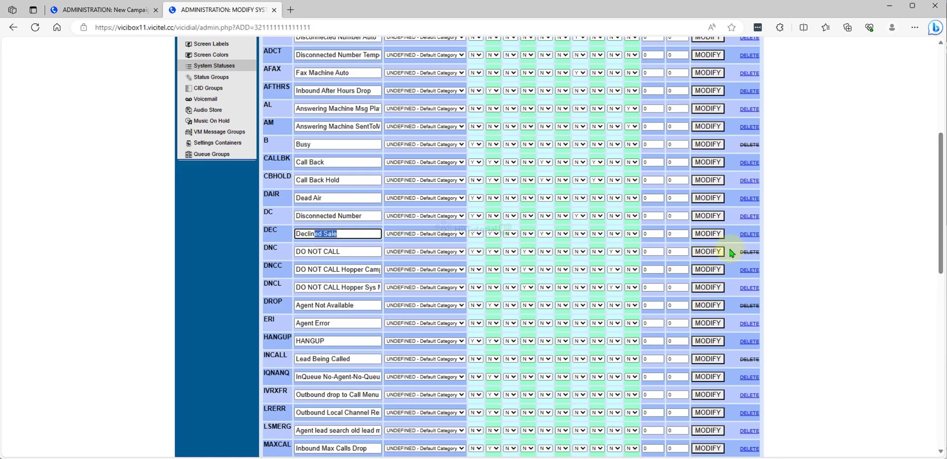
{"action": "left_click", "coordinate": [751, 236]}
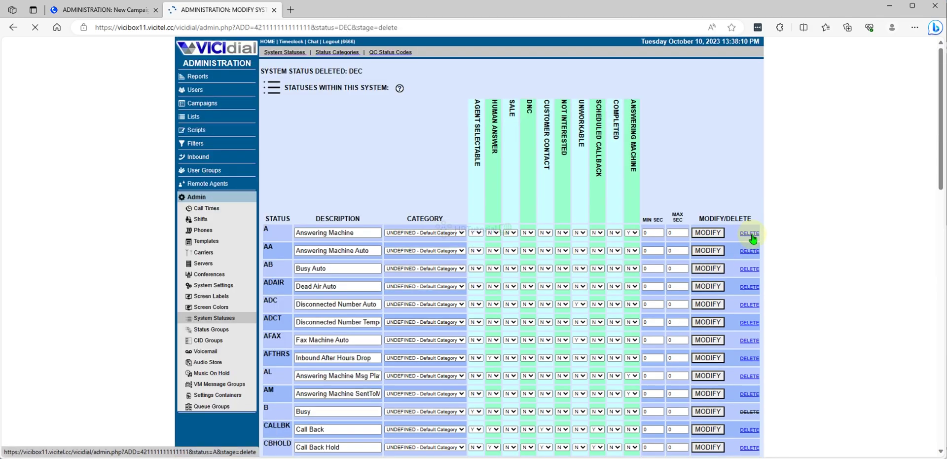
Set the NP status's Agent Selectable and Human Answer to N.
{"action": "scroll", "coordinate": [672, 260], "scroll_direction": "down", "scroll_amount": 10}
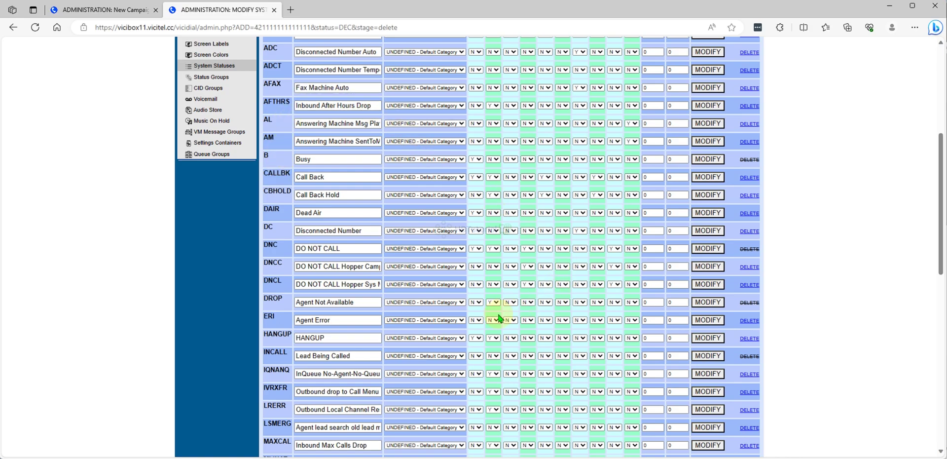
{"action": "scroll", "coordinate": [445, 314], "scroll_direction": "down", "scroll_amount": 3}
{"action": "scroll", "coordinate": [444, 313], "scroll_direction": "down", "scroll_amount": 3}
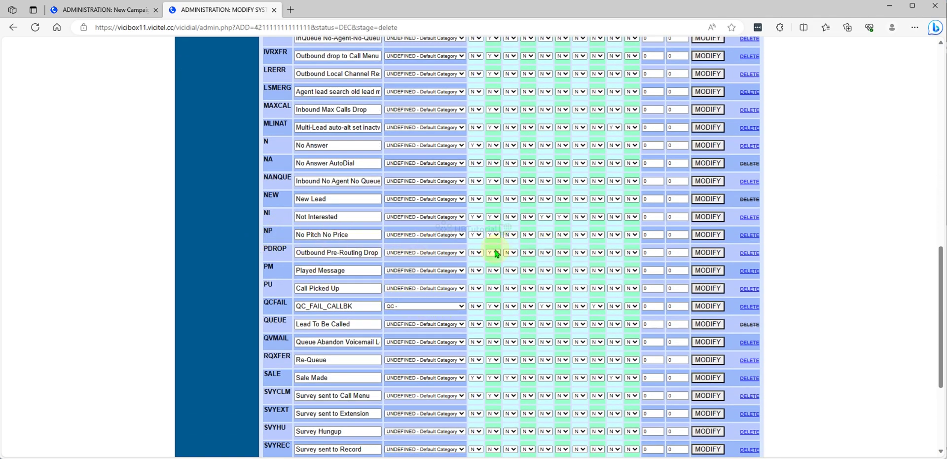
{"action": "left_click", "coordinate": [474, 238]}
{"action": "left_click", "coordinate": [475, 250]}
{"action": "left_click", "coordinate": [492, 235]}
{"action": "left_click", "coordinate": [494, 250]}
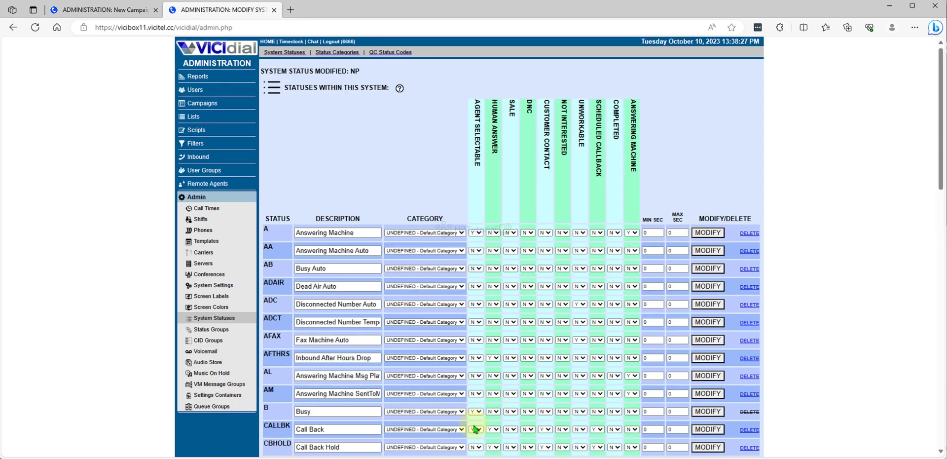
Return to the agent screen, decline the form resubmit, and hang up the customer again.
{"action": "mouse_move", "coordinate": [474, 458]}
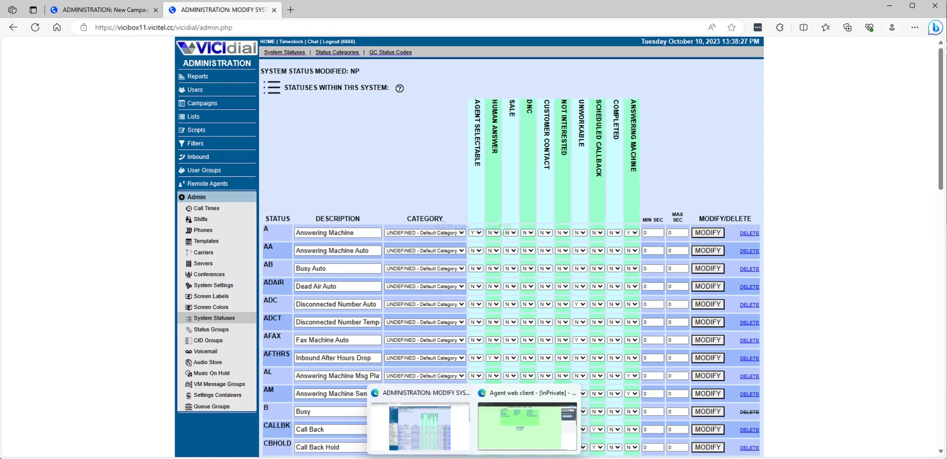
{"action": "left_click", "coordinate": [527, 426]}
{"action": "left_click", "coordinate": [40, 32]}
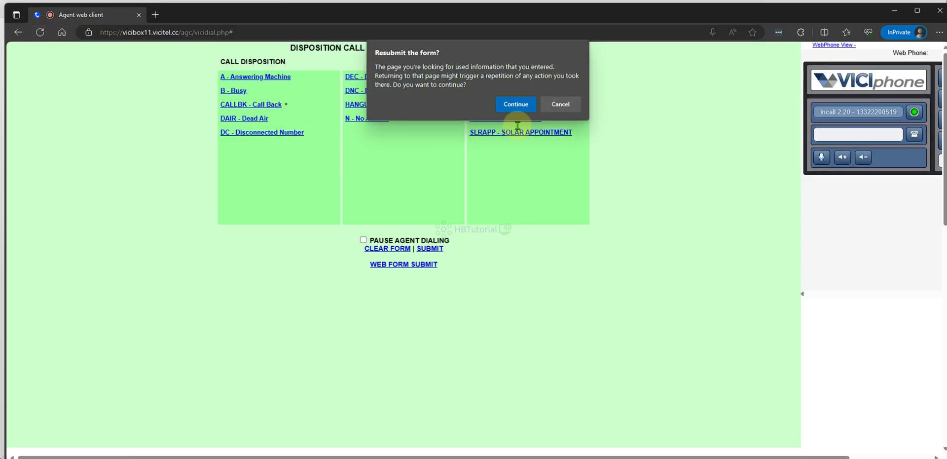
{"action": "left_click", "coordinate": [560, 104]}
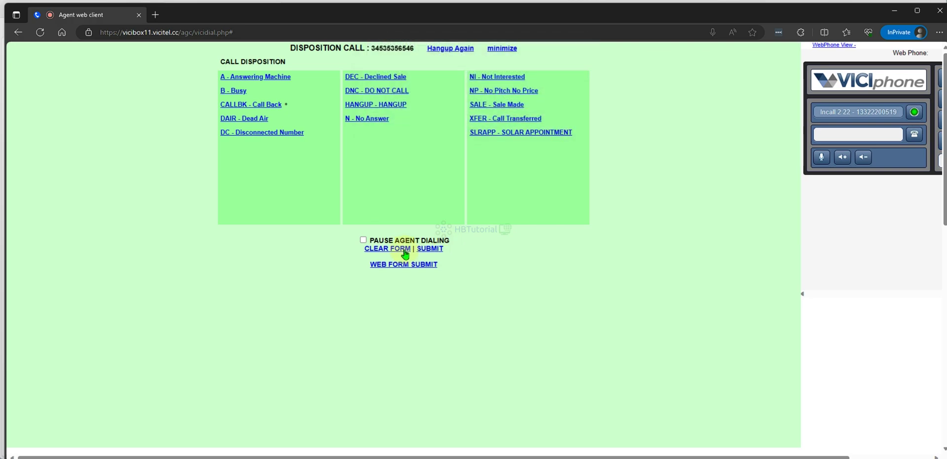
{"action": "left_click", "coordinate": [468, 53]}
{"action": "left_click", "coordinate": [475, 51]}
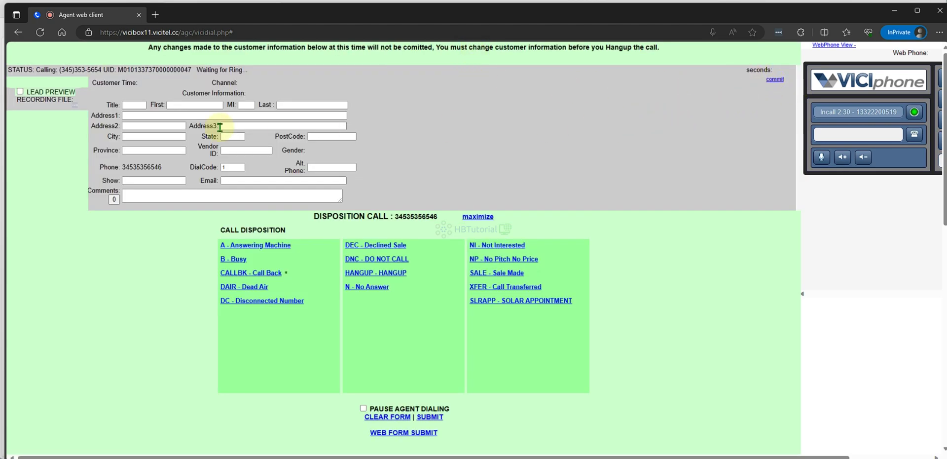
Disposition the call N - No Answer, pause on 15 Minute Break, and redial from the call log.
{"action": "left_click", "coordinate": [372, 288]}
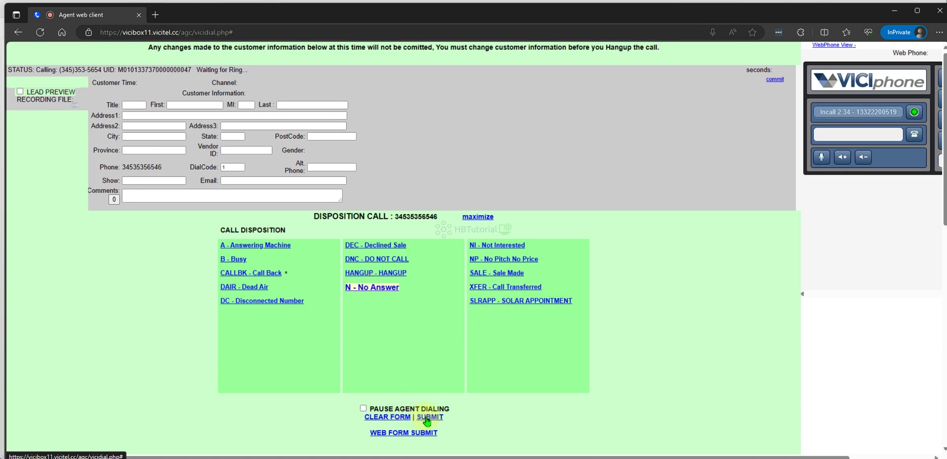
{"action": "left_click", "coordinate": [363, 409]}
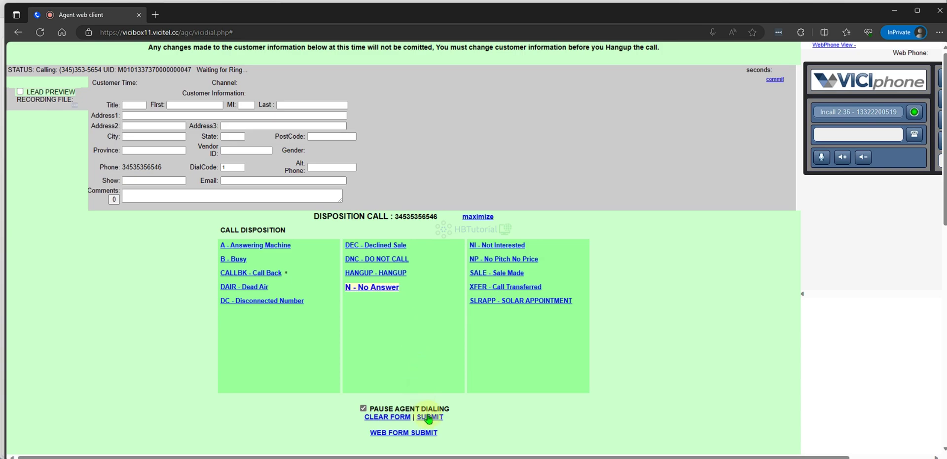
{"action": "left_click", "coordinate": [429, 418]}
{"action": "left_click", "coordinate": [327, 78]}
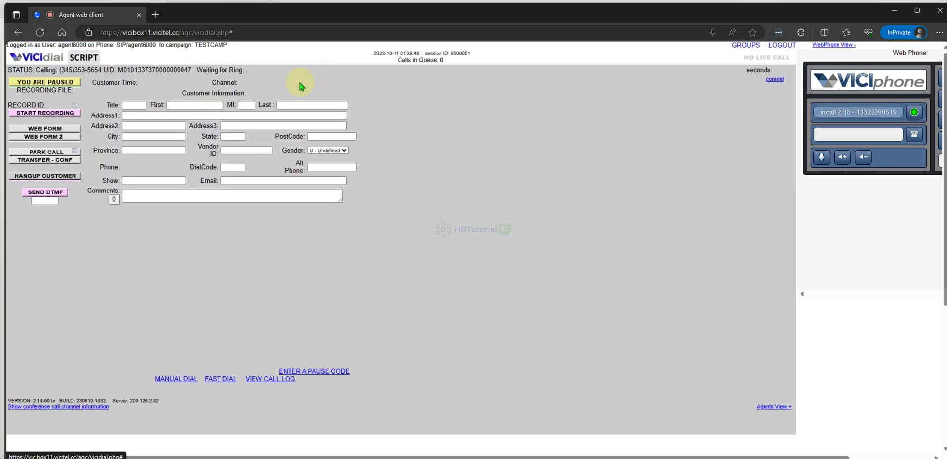
{"action": "left_click", "coordinate": [289, 380]}
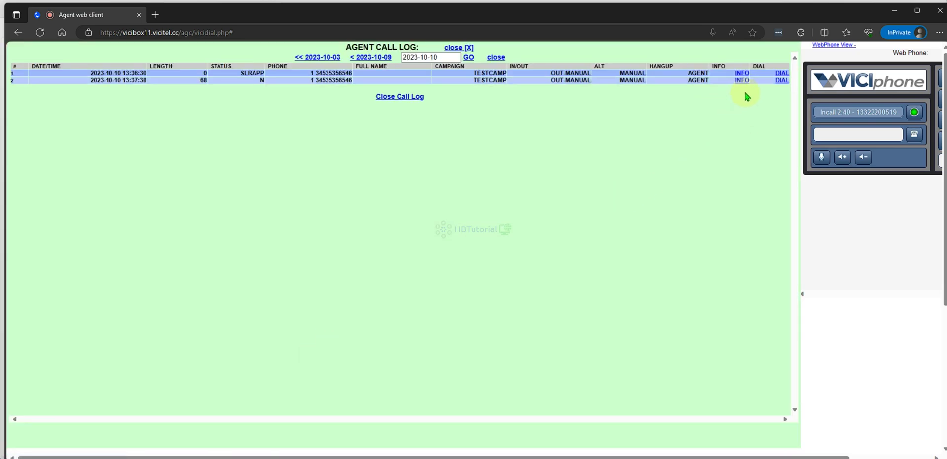
{"action": "left_click", "coordinate": [783, 80]}
Dial the prefilled number, hang up, and dismiss the missing-disposition alert.
{"action": "left_click", "coordinate": [325, 236]}
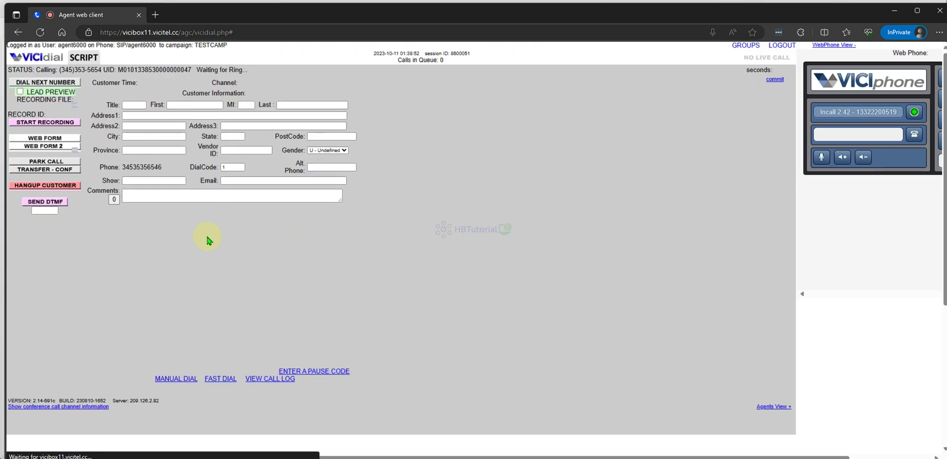
{"action": "left_click", "coordinate": [46, 186]}
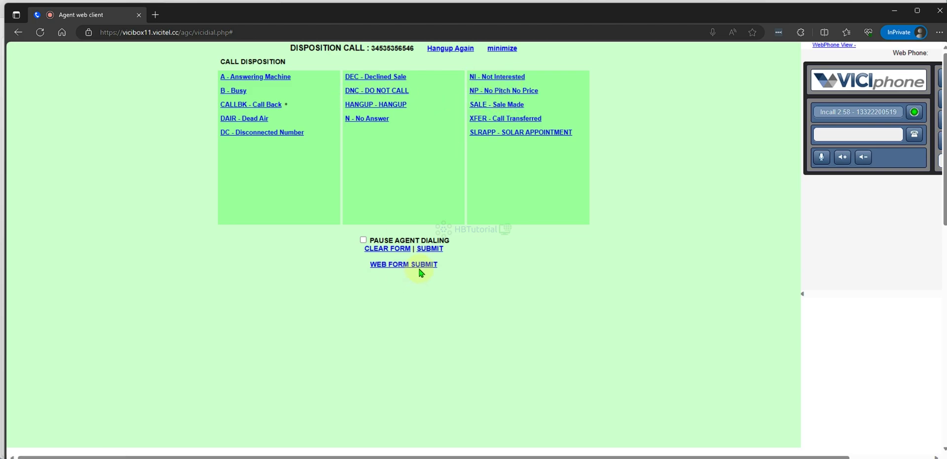
{"action": "left_click", "coordinate": [426, 249]}
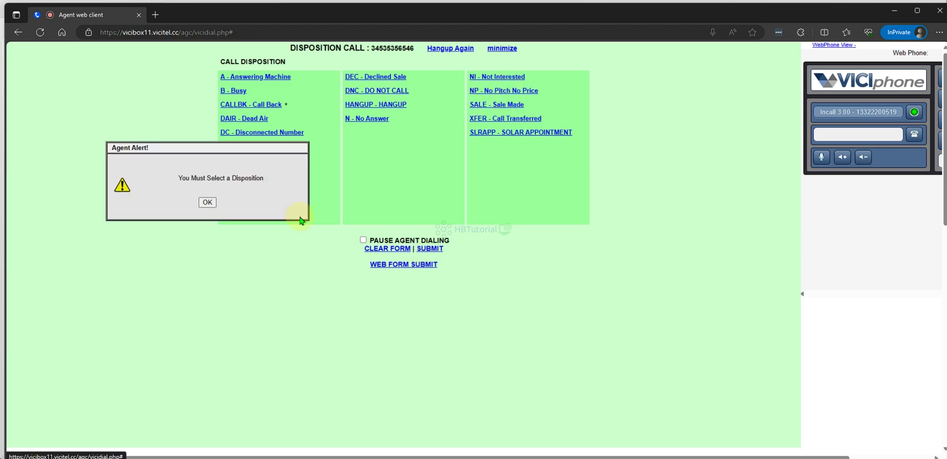
{"action": "left_click", "coordinate": [208, 200]}
Disposition the call N - No Answer with dialing paused under the 15 Minute Break code.
{"action": "left_click", "coordinate": [360, 119]}
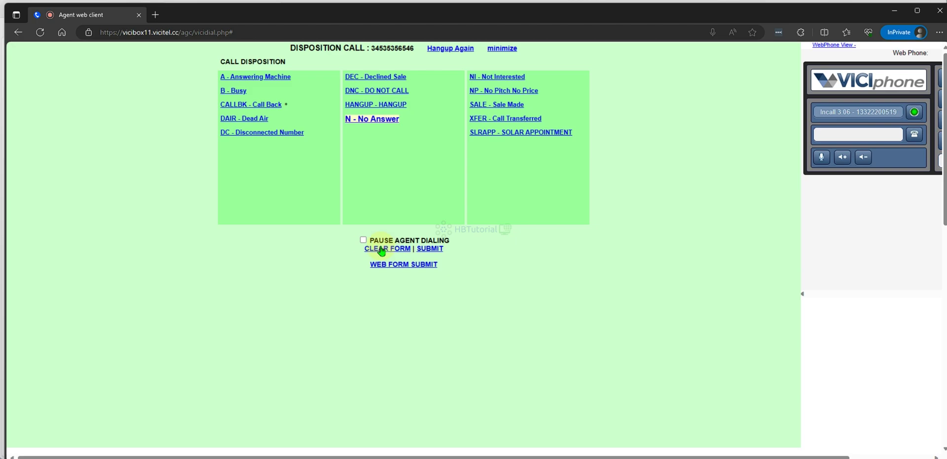
{"action": "left_click", "coordinate": [363, 240]}
{"action": "left_click", "coordinate": [428, 249]}
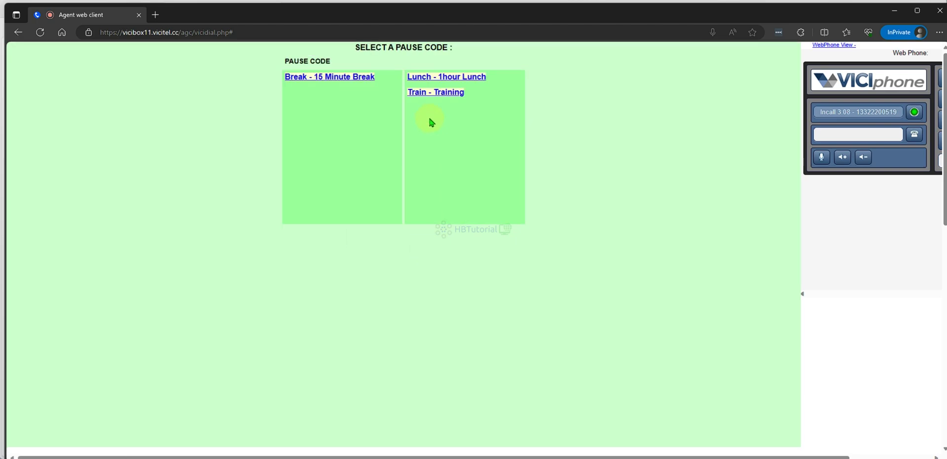
{"action": "left_click", "coordinate": [346, 78]}
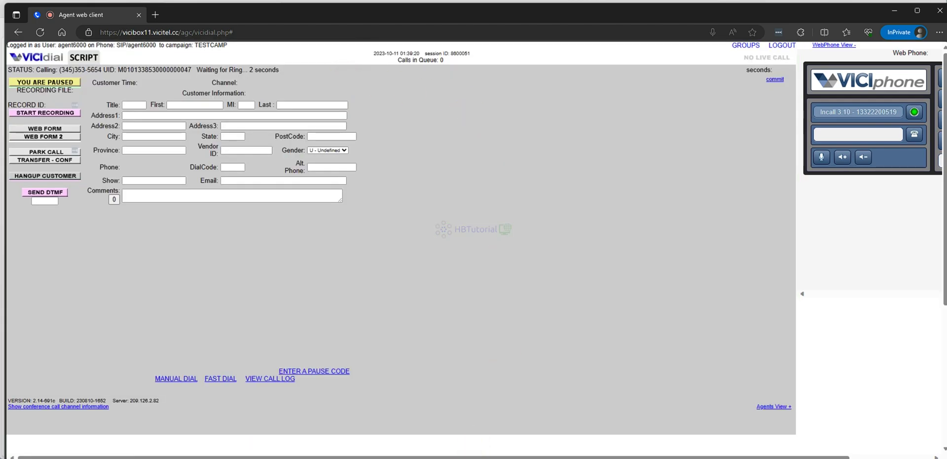
{"action": "left_click", "coordinate": [460, 425]}
Set the SALE status's Agent Selectable, Human Answer, Sale and Completed flags to N and save.
{"action": "scroll", "coordinate": [555, 271], "scroll_direction": "down", "scroll_amount": 3}
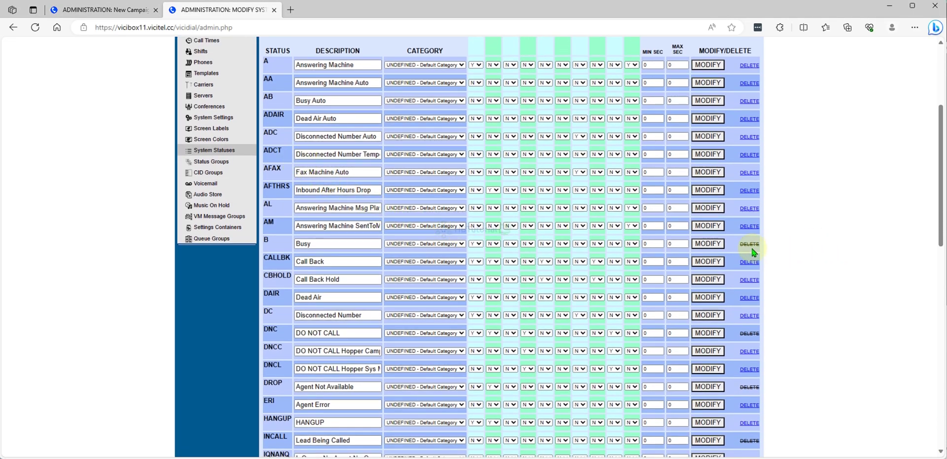
{"action": "scroll", "coordinate": [395, 296], "scroll_direction": "down", "scroll_amount": 3}
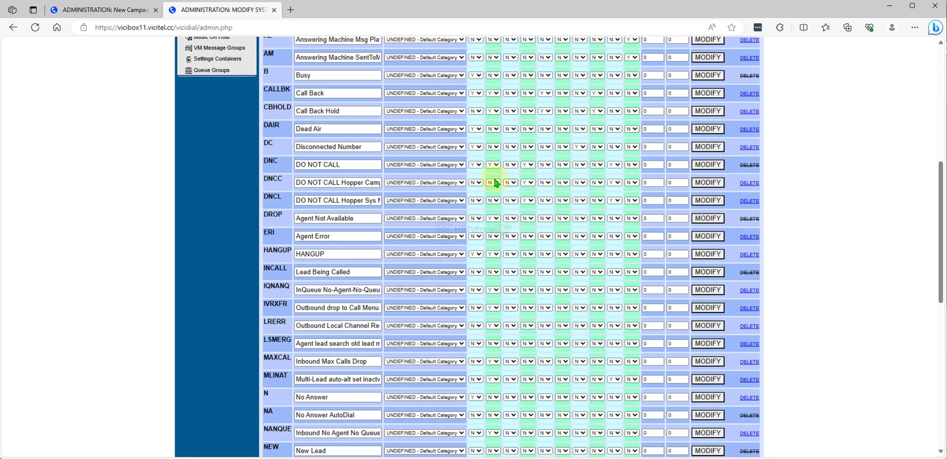
{"action": "scroll", "coordinate": [319, 212], "scroll_direction": "down", "scroll_amount": 3}
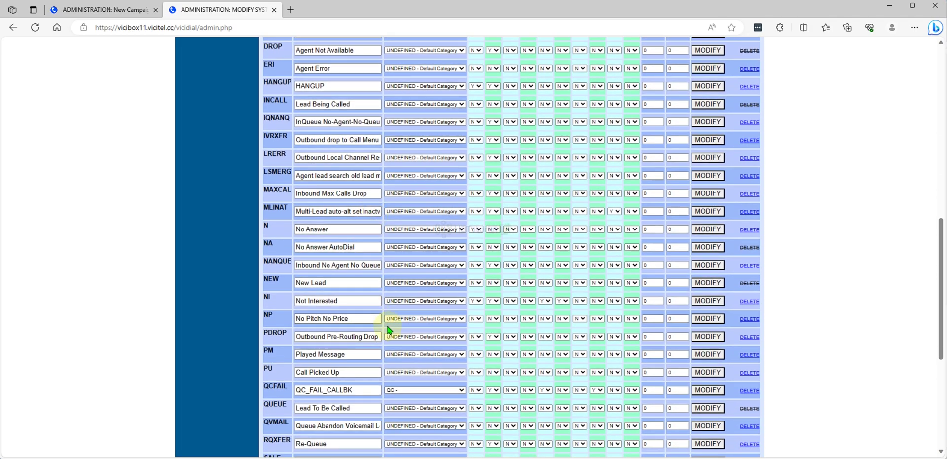
{"action": "scroll", "coordinate": [389, 328], "scroll_direction": "down", "scroll_amount": 2}
{"action": "scroll", "coordinate": [334, 346], "scroll_direction": "down", "scroll_amount": 1}
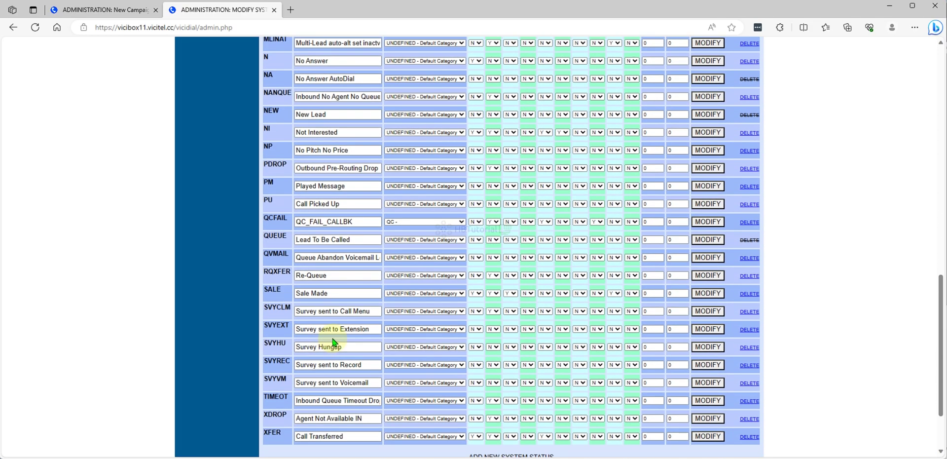
{"action": "left_click", "coordinate": [475, 311]}
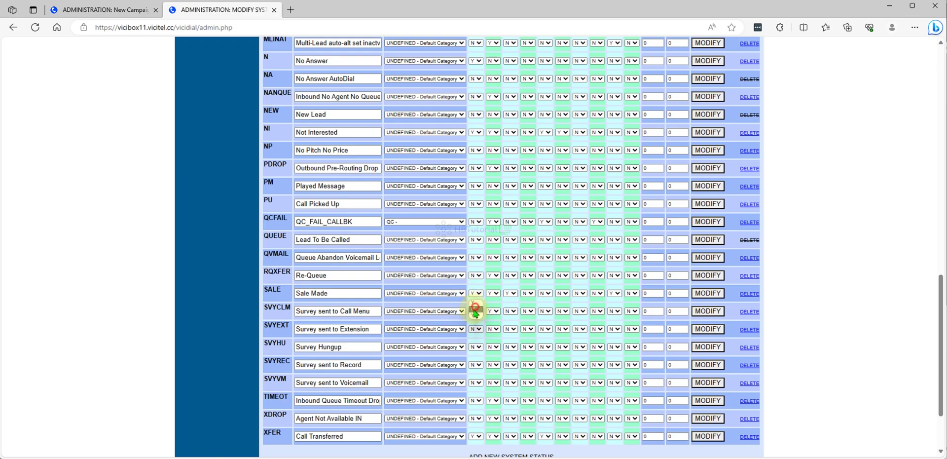
{"action": "left_click", "coordinate": [475, 309]}
{"action": "left_click", "coordinate": [493, 293]}
{"action": "left_click", "coordinate": [493, 308]}
{"action": "left_click", "coordinate": [511, 293]}
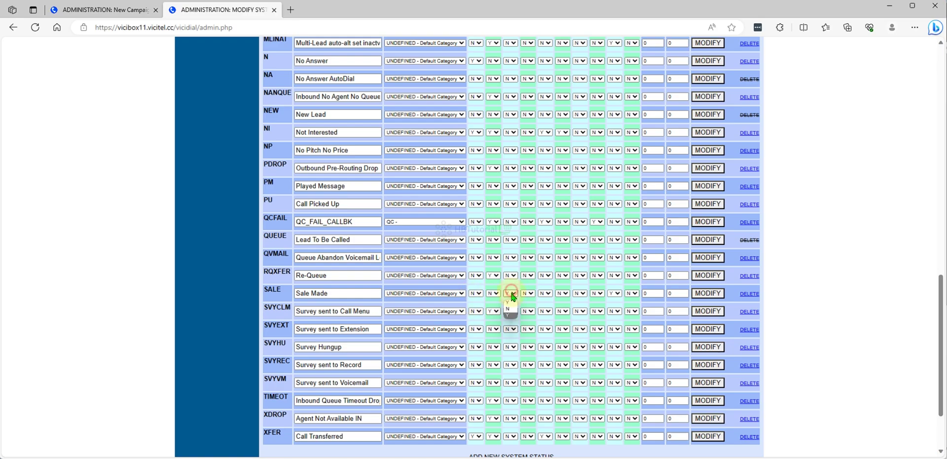
{"action": "left_click", "coordinate": [508, 309]}
{"action": "left_click", "coordinate": [614, 293]}
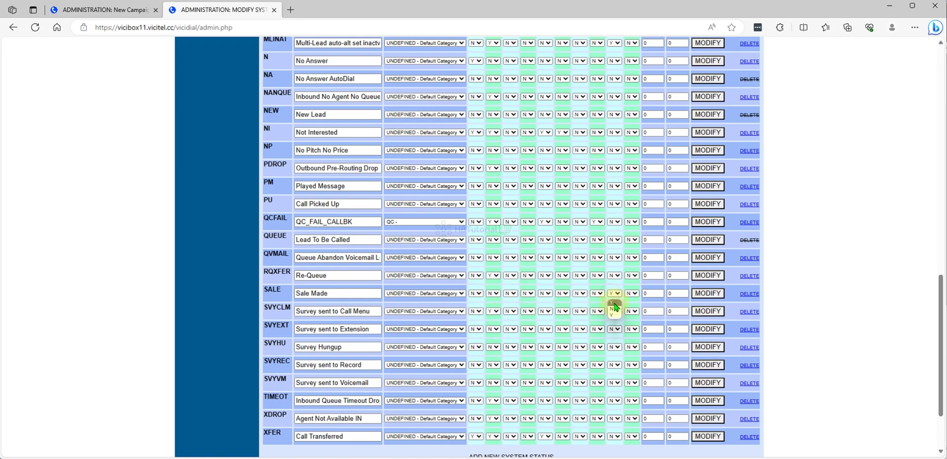
{"action": "left_click", "coordinate": [615, 310]}
{"action": "left_click", "coordinate": [717, 293]}
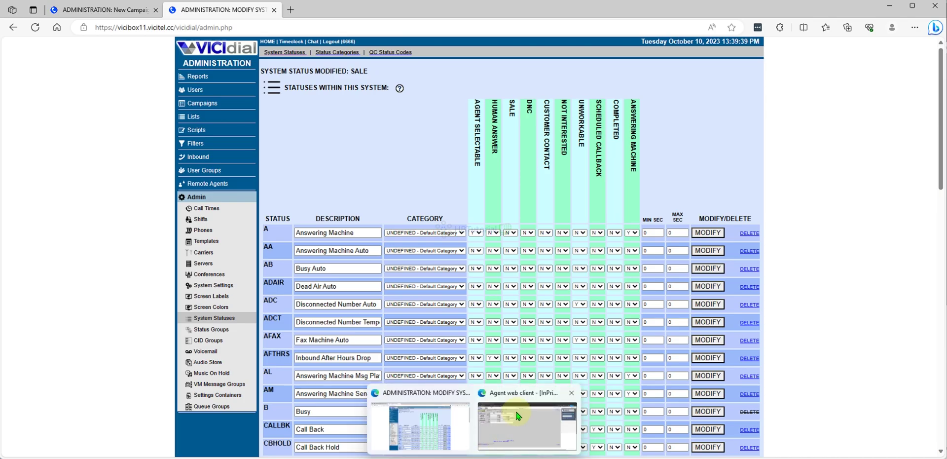
{"action": "left_click", "coordinate": [516, 420]}
Log the agent out and back into the TestCamp campaign, confirming the inbound groups.
{"action": "left_click", "coordinate": [786, 47]}
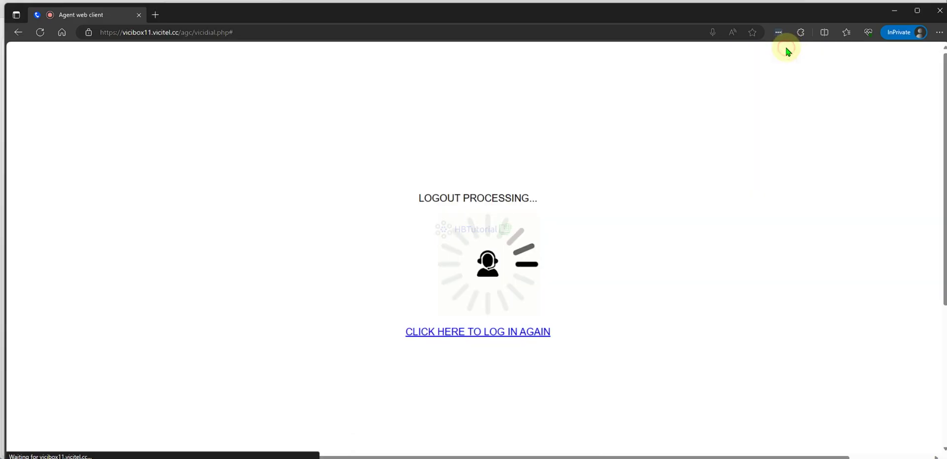
{"action": "left_click", "coordinate": [507, 330]}
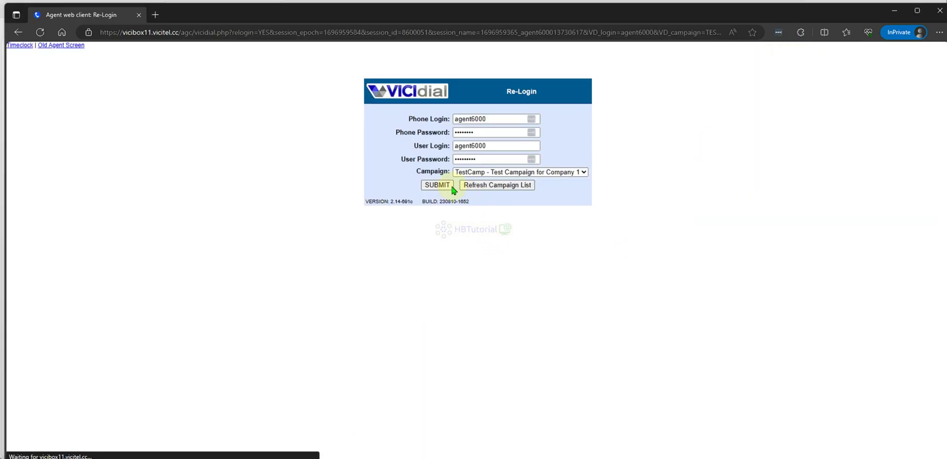
{"action": "left_click", "coordinate": [486, 186]}
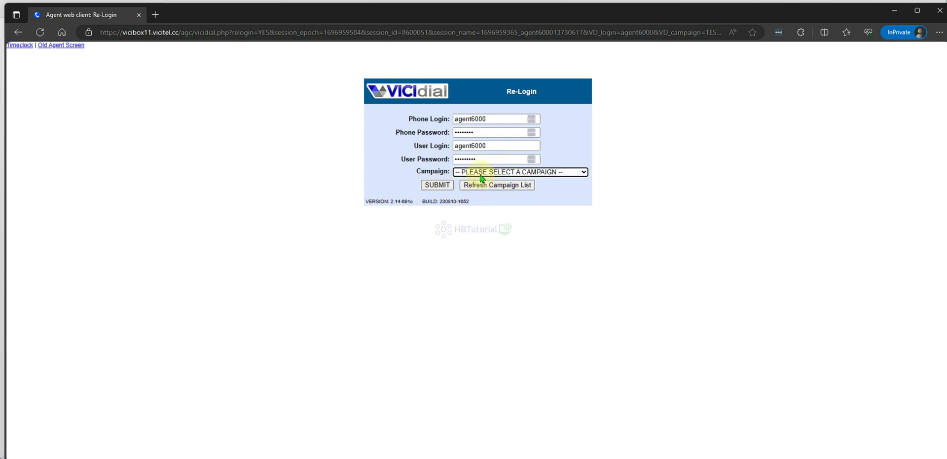
{"action": "left_click", "coordinate": [484, 173]}
{"action": "left_click", "coordinate": [483, 190]}
{"action": "left_click", "coordinate": [431, 186]}
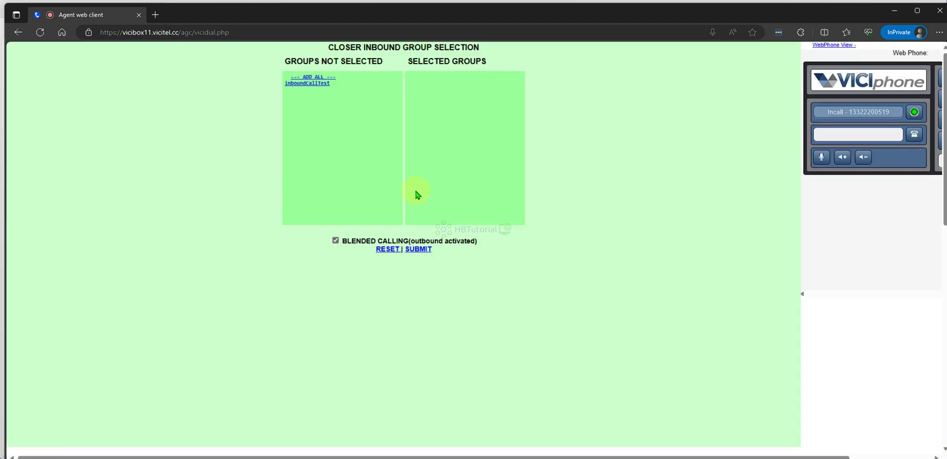
{"action": "left_click", "coordinate": [419, 249]}
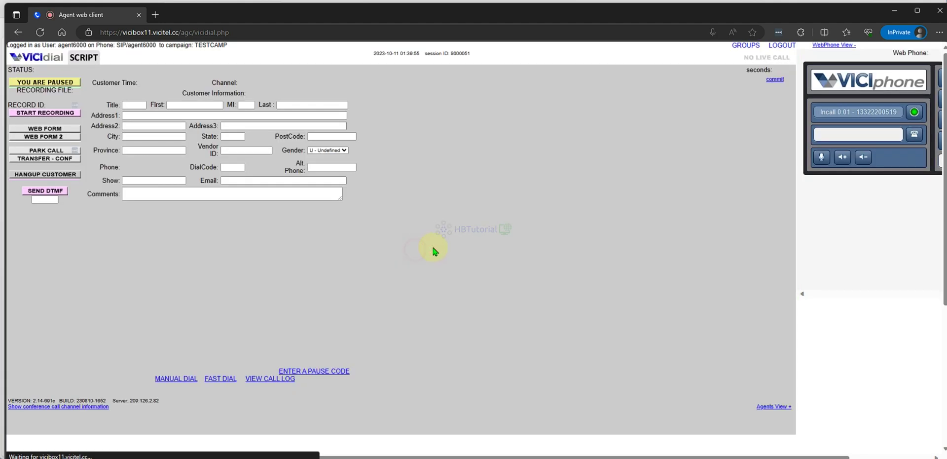
Redial the earlier number from the call log and hang up to reach dispositions.
{"action": "left_click", "coordinate": [281, 379]}
{"action": "left_click", "coordinate": [778, 93]}
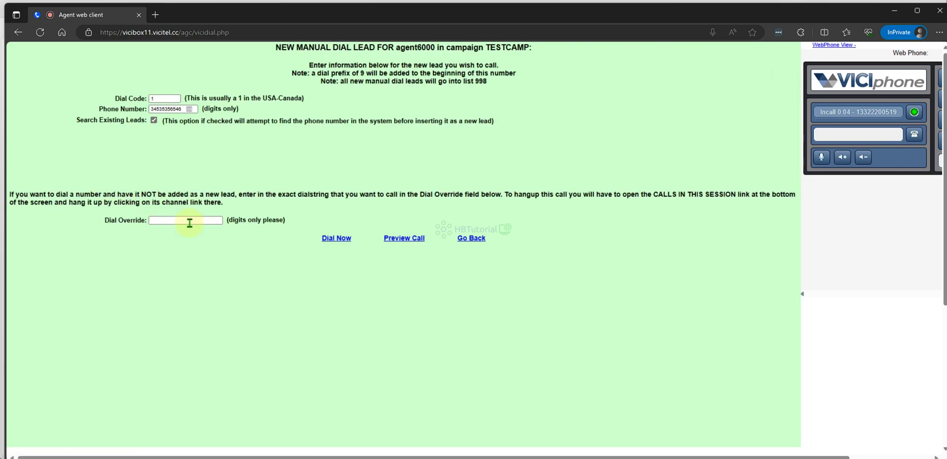
{"action": "left_click", "coordinate": [336, 242]}
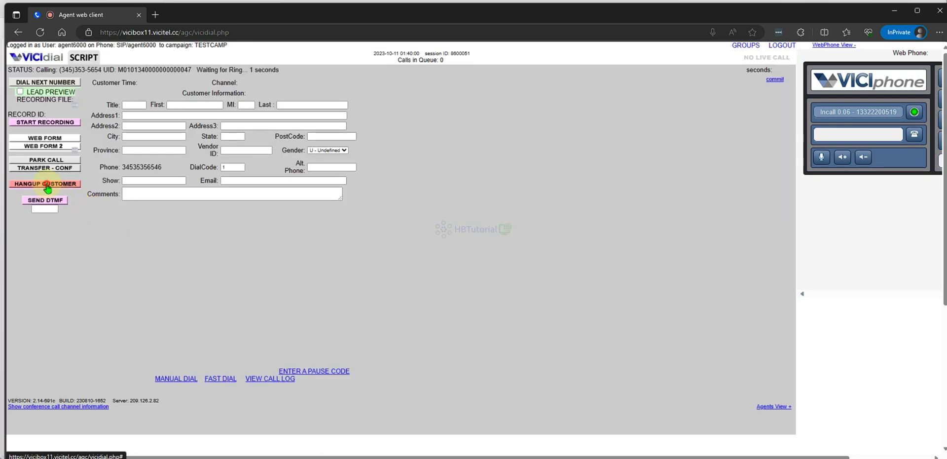
{"action": "left_click", "coordinate": [42, 186]}
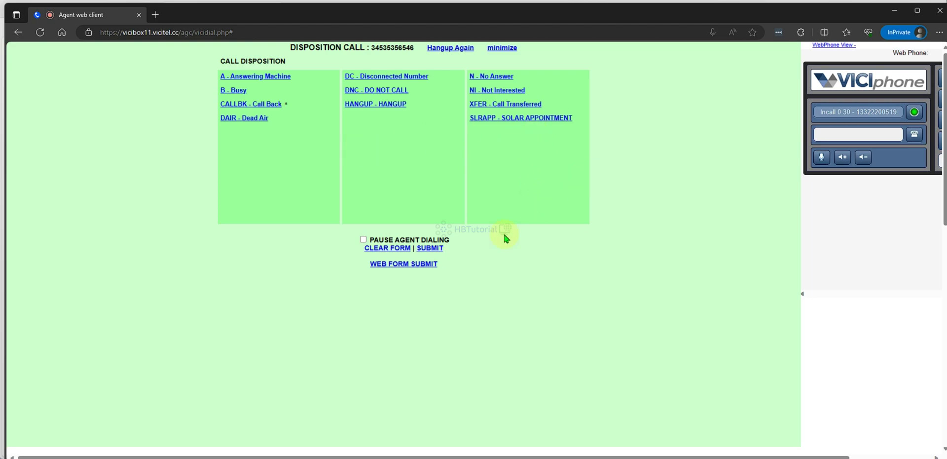
Disposition the call HANGUP with dialing paused, then pause on Break - 15 Minute Break.
{"action": "left_click", "coordinate": [363, 239]}
{"action": "left_click", "coordinate": [380, 112]}
{"action": "left_click", "coordinate": [430, 248]}
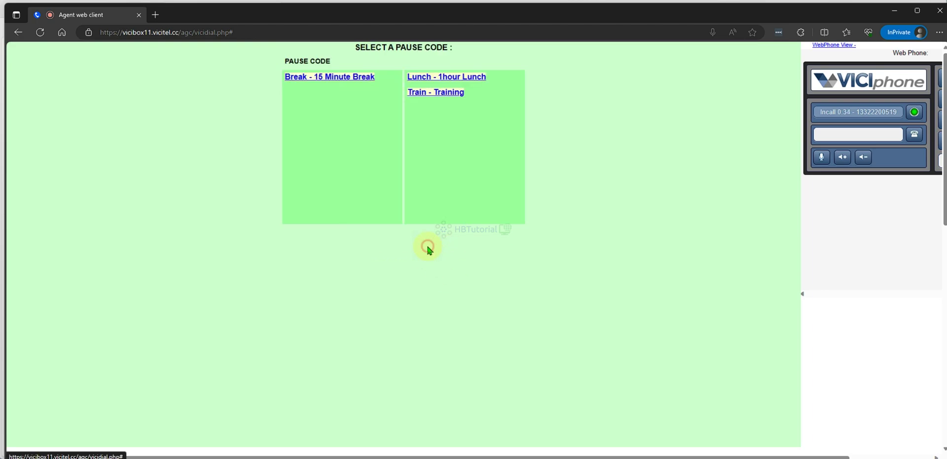
{"action": "left_click", "coordinate": [330, 77]}
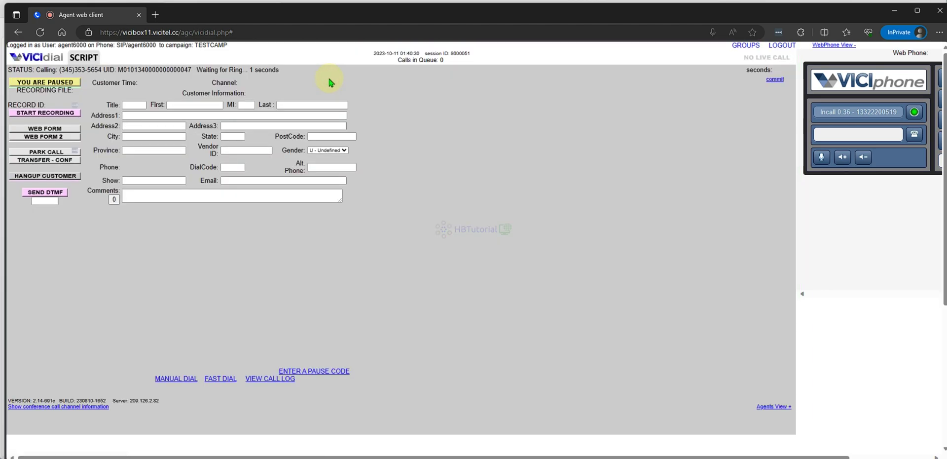